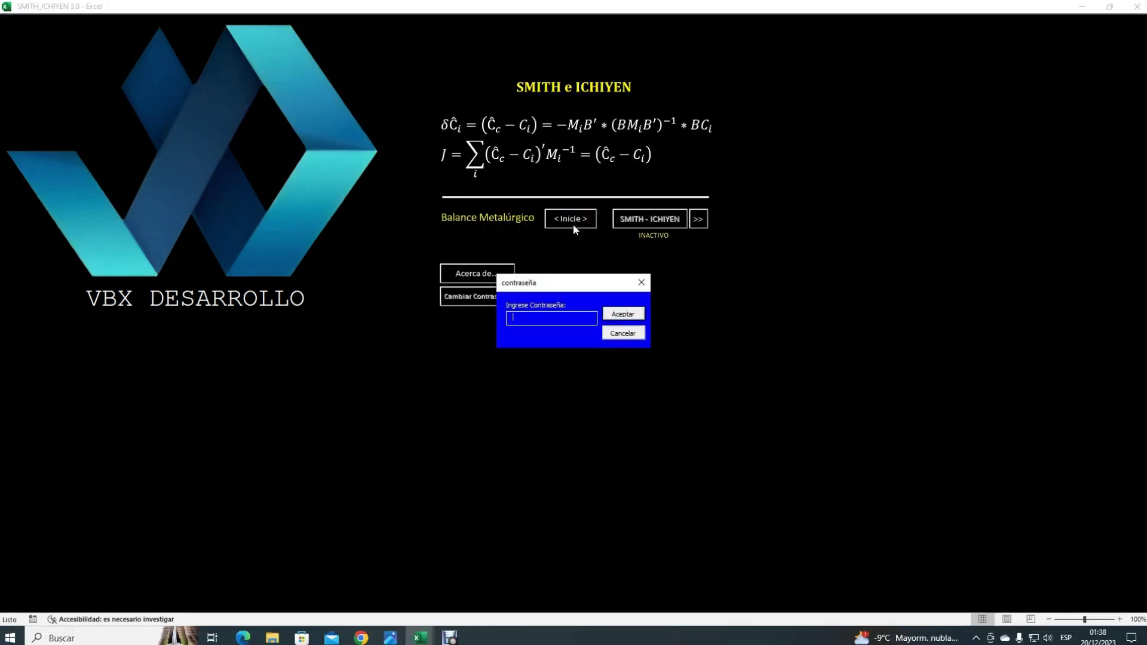
# Step: Enter the tool's password and accept the welcome message to reach the flotation equation generator
pyautogui.press('Return')
pyautogui.press('Return')
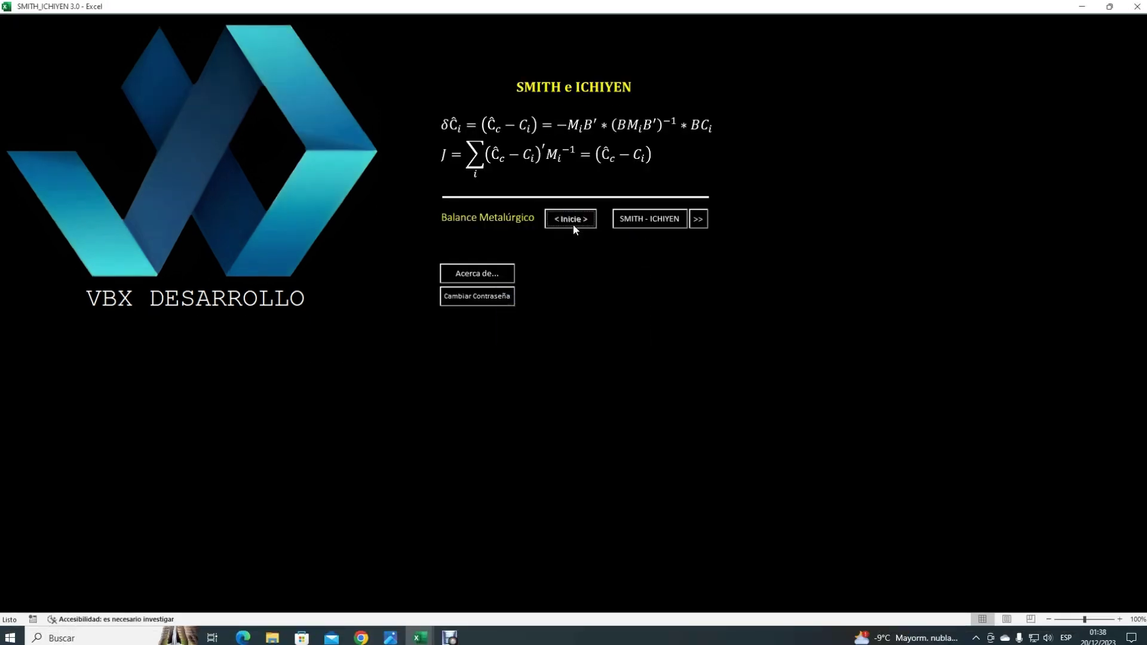
pyautogui.click(629, 221)
# Step: Enter a feed flow of 50000 TM, keeping previous flotation as the feed source
pyautogui.click(356, 328)
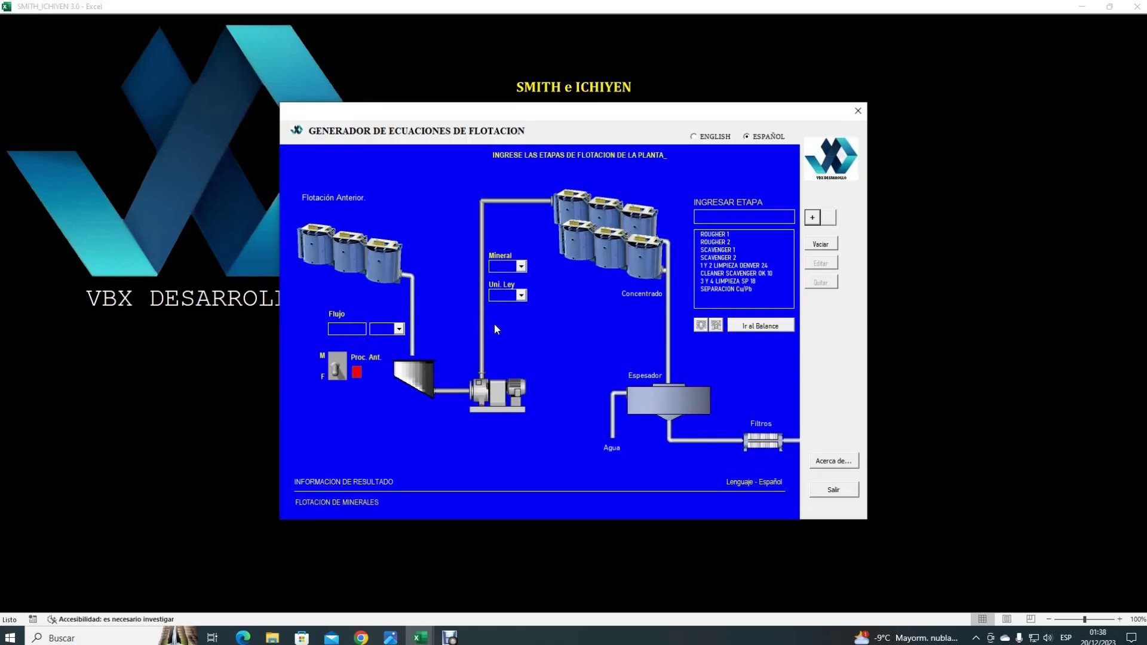
pyautogui.write('50000')
pyautogui.click(491, 323)
pyautogui.click(398, 329)
pyautogui.click(338, 370)
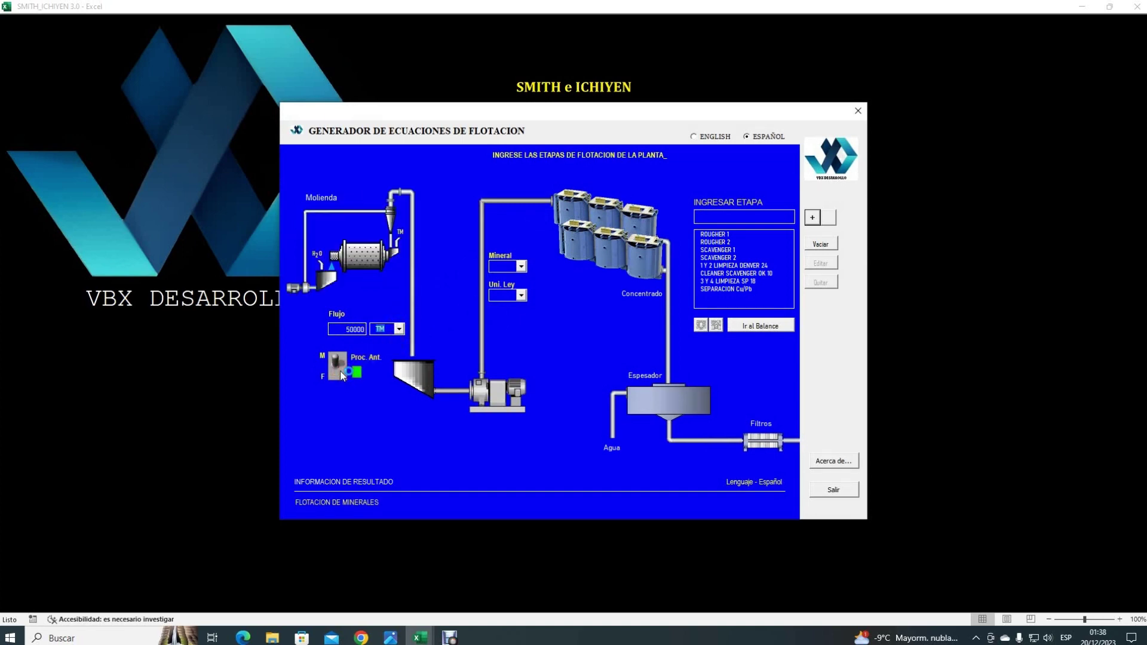
pyautogui.click(342, 376)
# Step: Choose Cu as the mineral with grades in %, review the stage list, and go to the balance
pyautogui.click(521, 266)
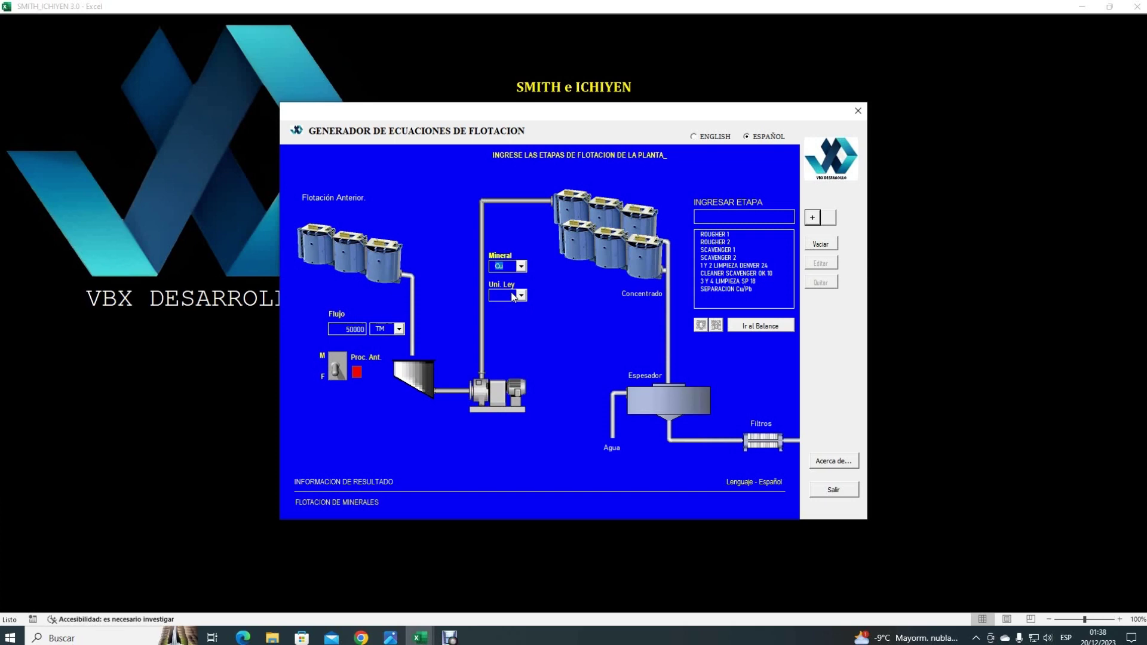
pyautogui.click(520, 296)
pyautogui.moveTo(721, 235); pyautogui.dragTo(717, 269)
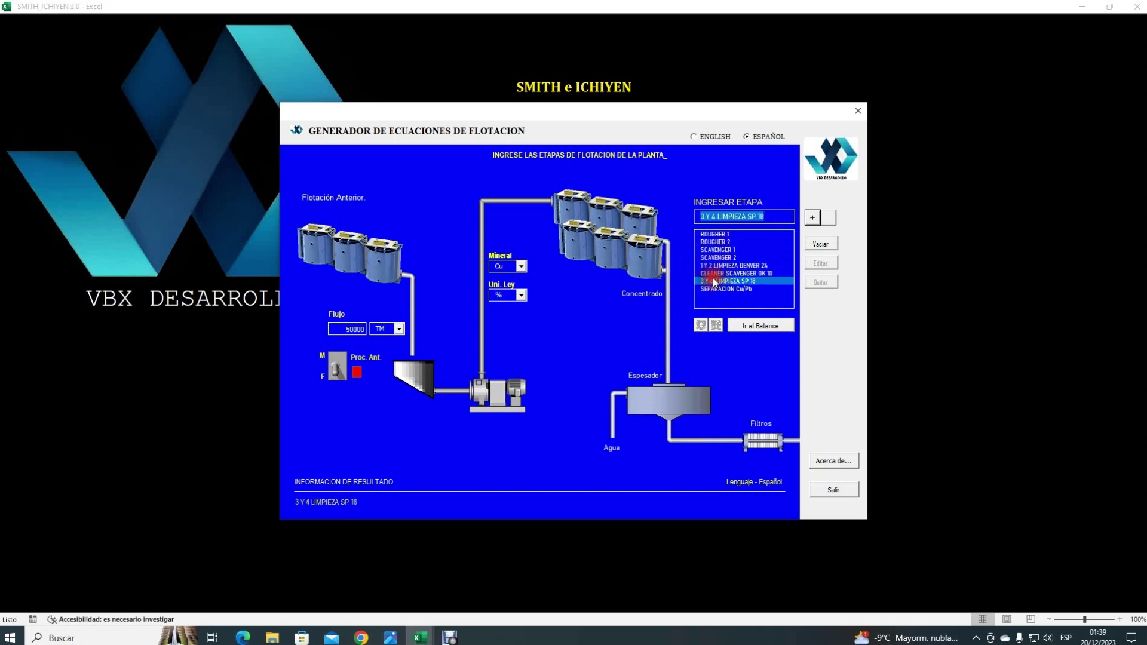
pyautogui.moveTo(717, 272)
pyautogui.mouseDown()
pyautogui.moveTo(711, 239)
pyautogui.moveTo(706, 249)
pyautogui.mouseUp()
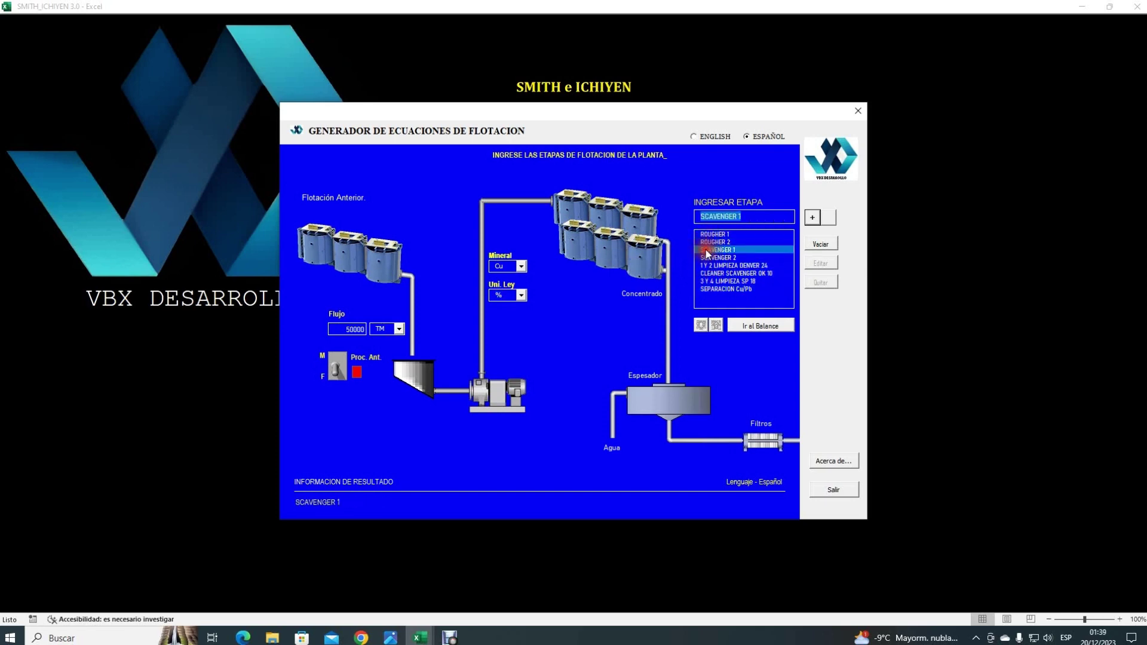
pyautogui.click(735, 324)
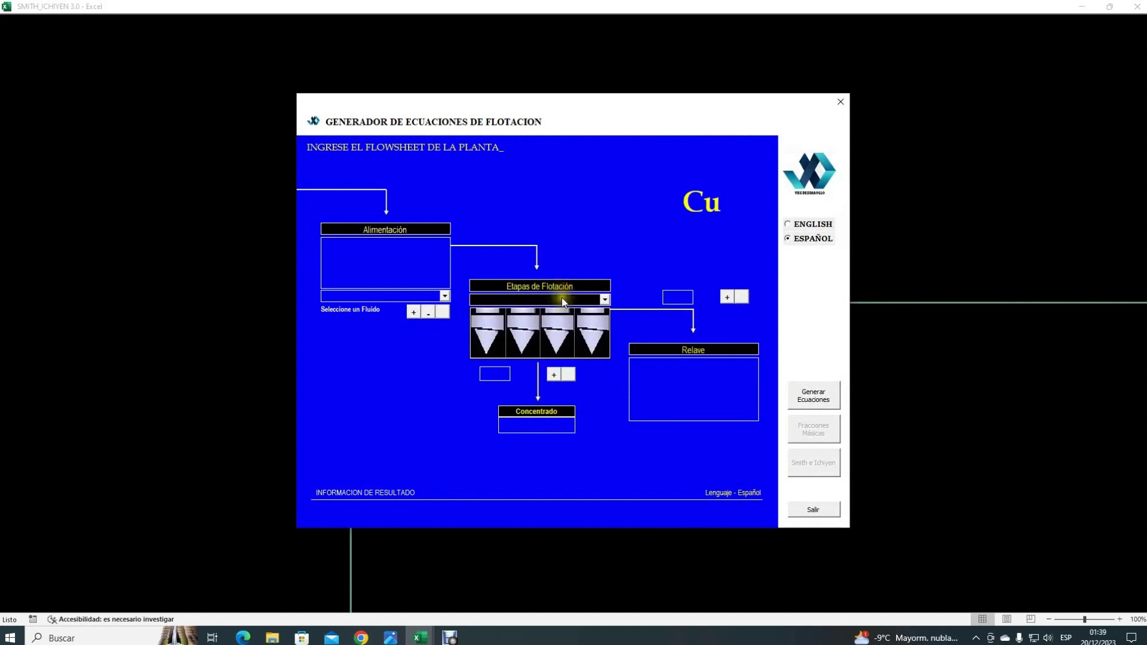
# Step: Open polimetalicos.png, then HOLA.png in Photos, and maximize the HOLA.png flowsheet
pyautogui.click(358, 243)
pyautogui.moveTo(389, 636)
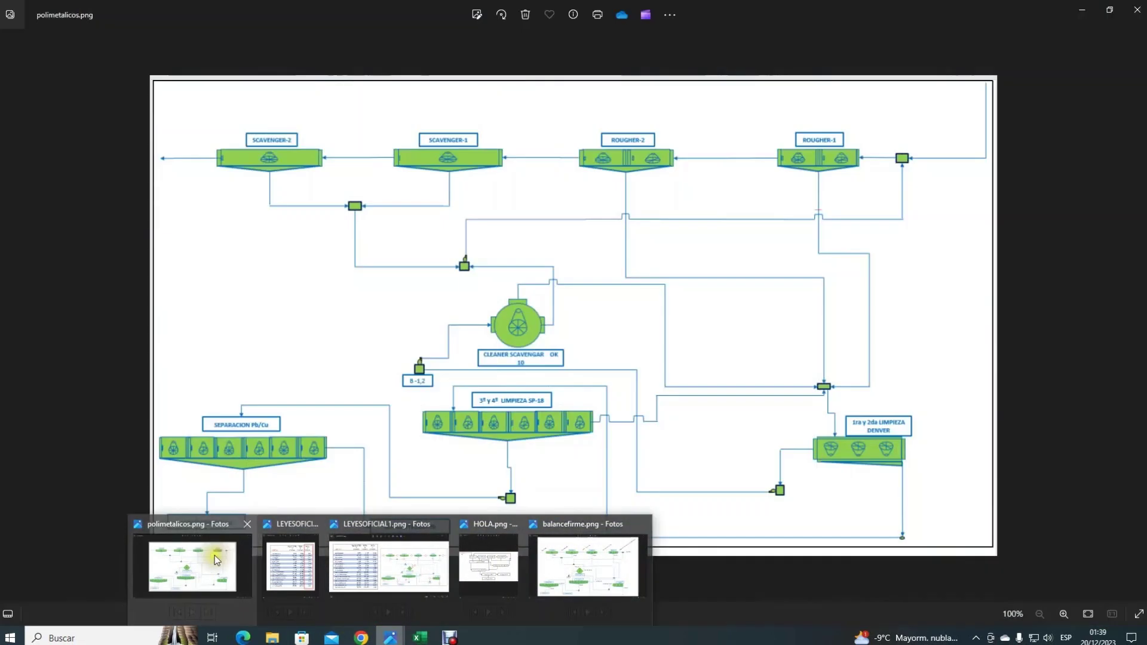
pyautogui.click(192, 565)
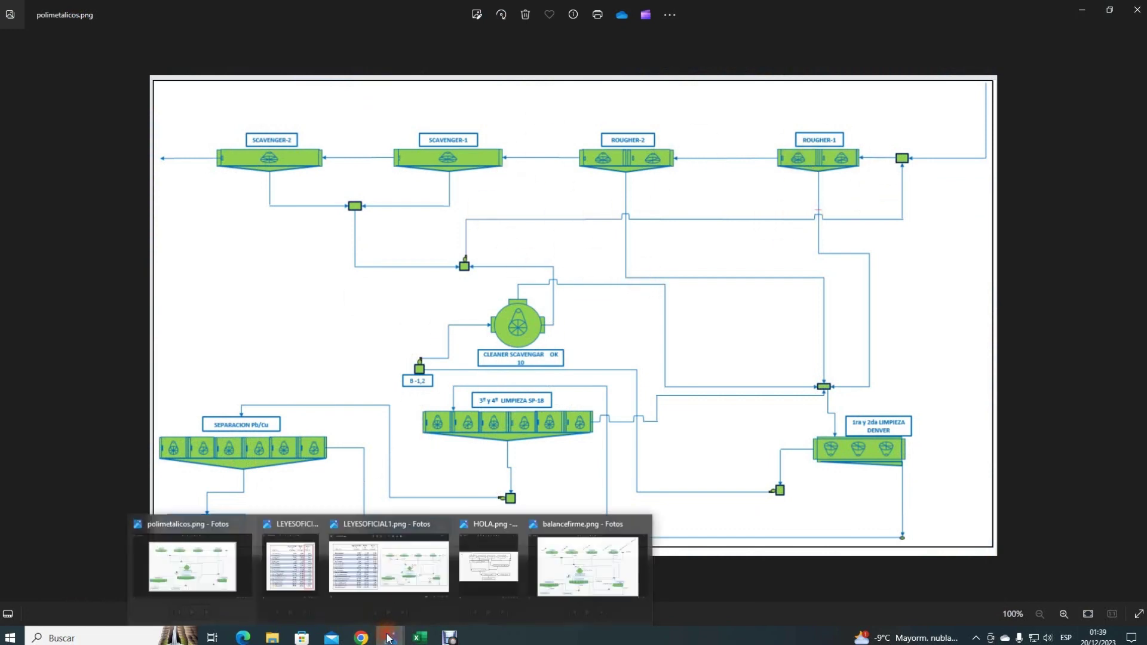
pyautogui.click(466, 559)
pyautogui.click(1109, 19)
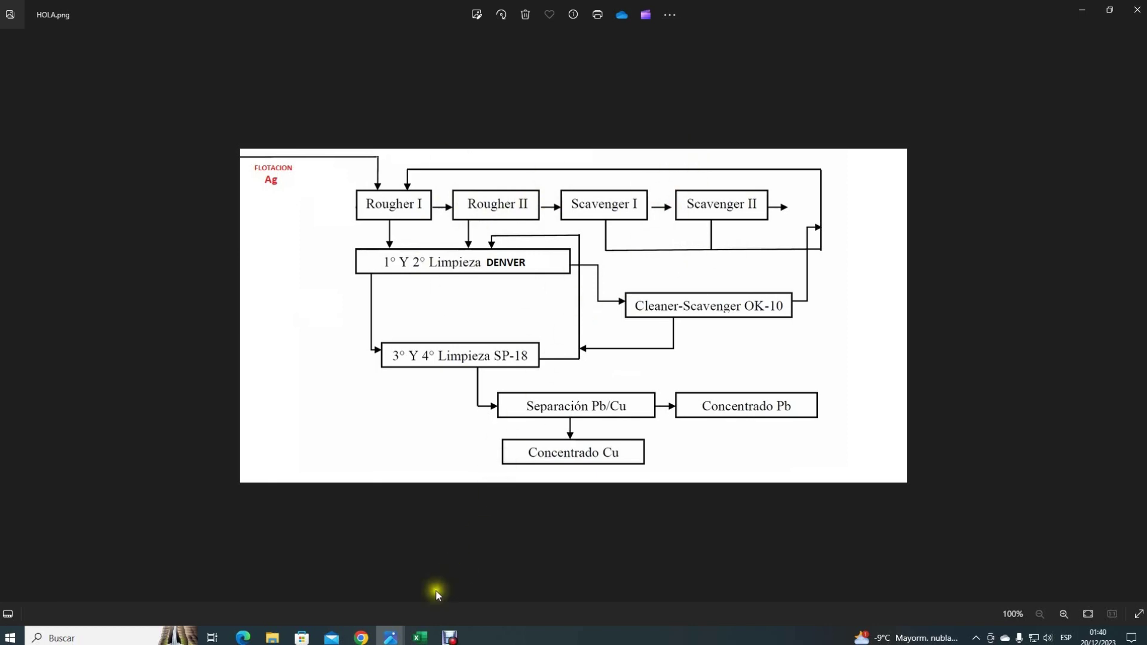
# Step: Back in Excel, browse the Rougher 2 and 1 Y 2 Limpieza Denver 24 stage feeds, returning to Rougher 1
pyautogui.moveTo(419, 637)
pyautogui.click(452, 597)
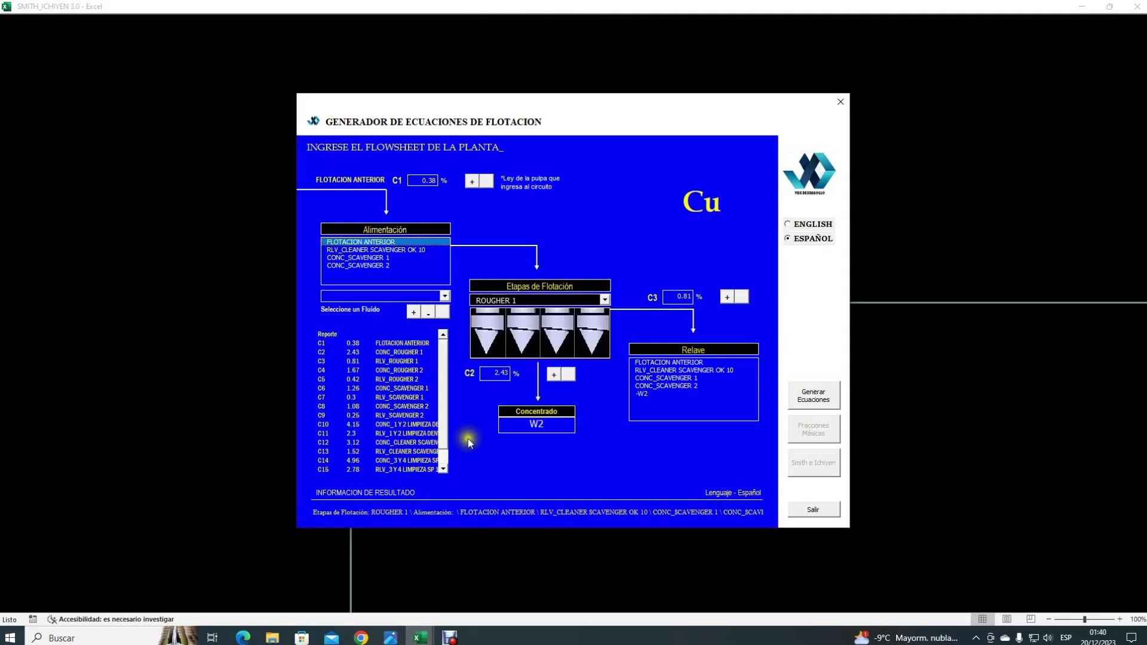
pyautogui.click(365, 251)
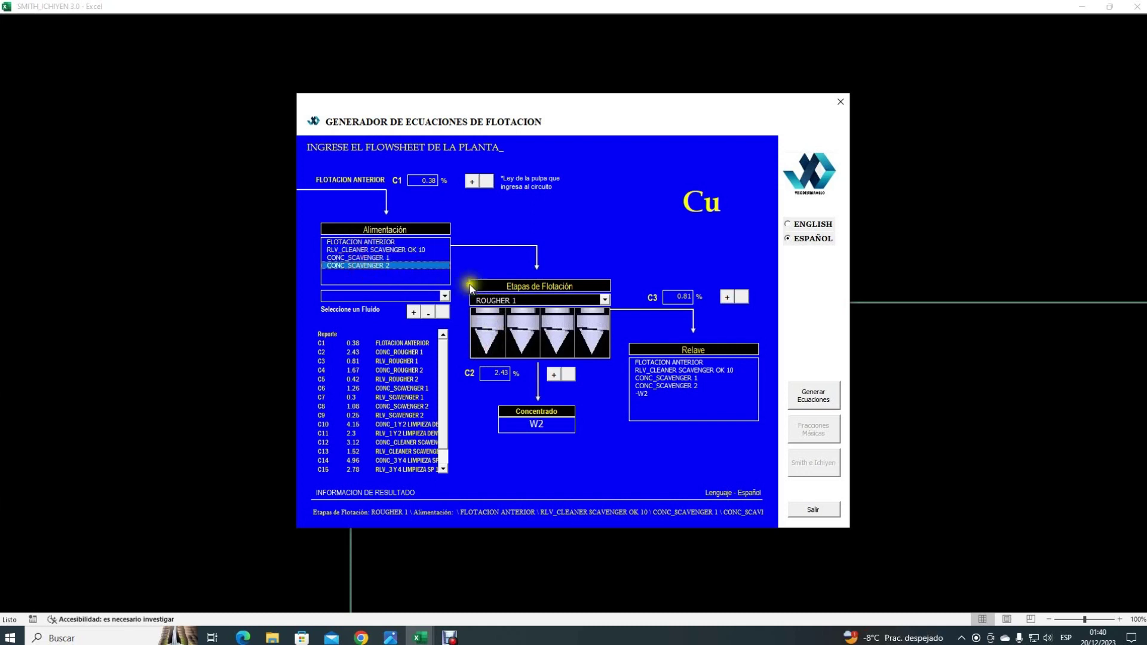
pyautogui.click(496, 301)
pyautogui.click(490, 315)
pyautogui.click(352, 244)
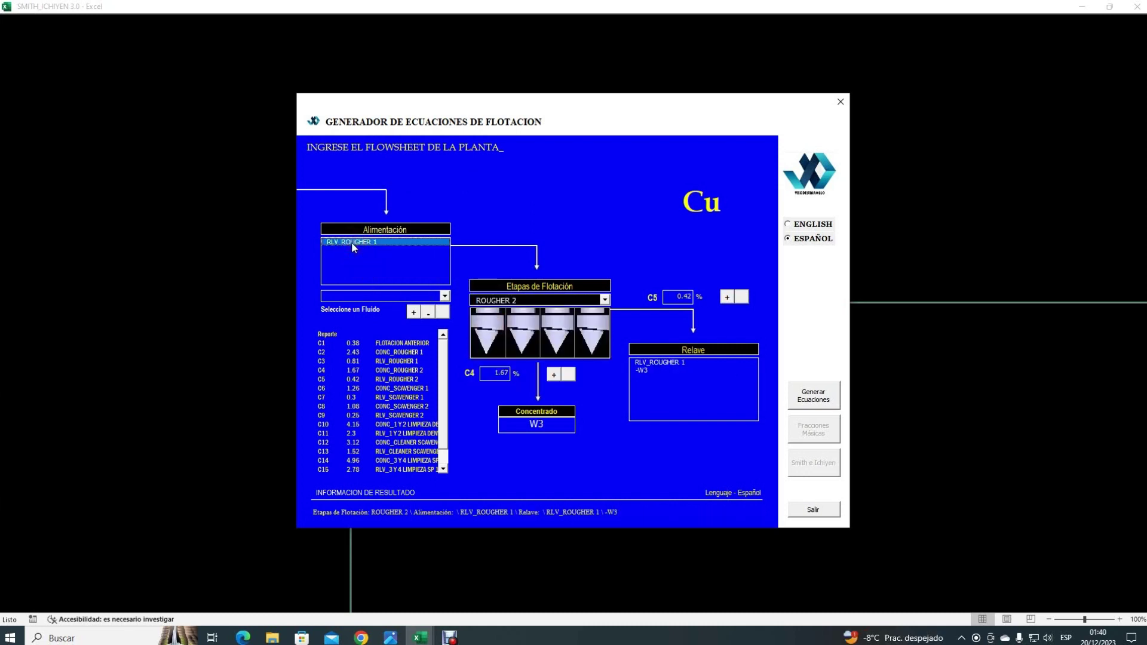
pyautogui.click(490, 301)
pyautogui.click(501, 340)
pyautogui.click(496, 301)
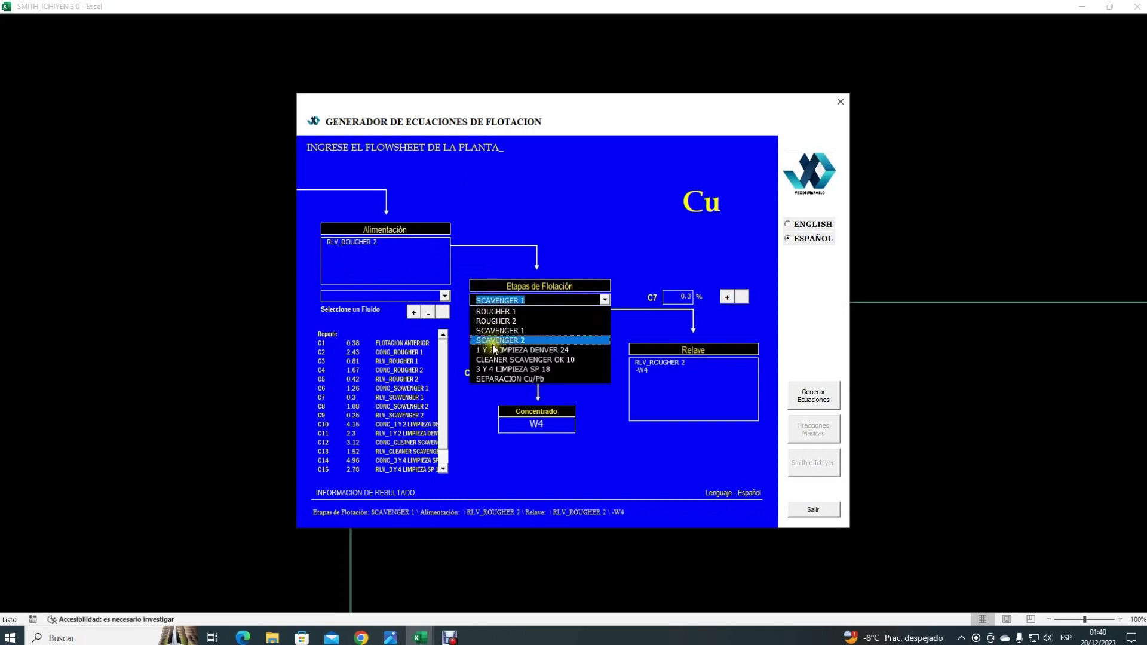
pyautogui.click(512, 324)
pyautogui.click(502, 300)
pyautogui.click(496, 308)
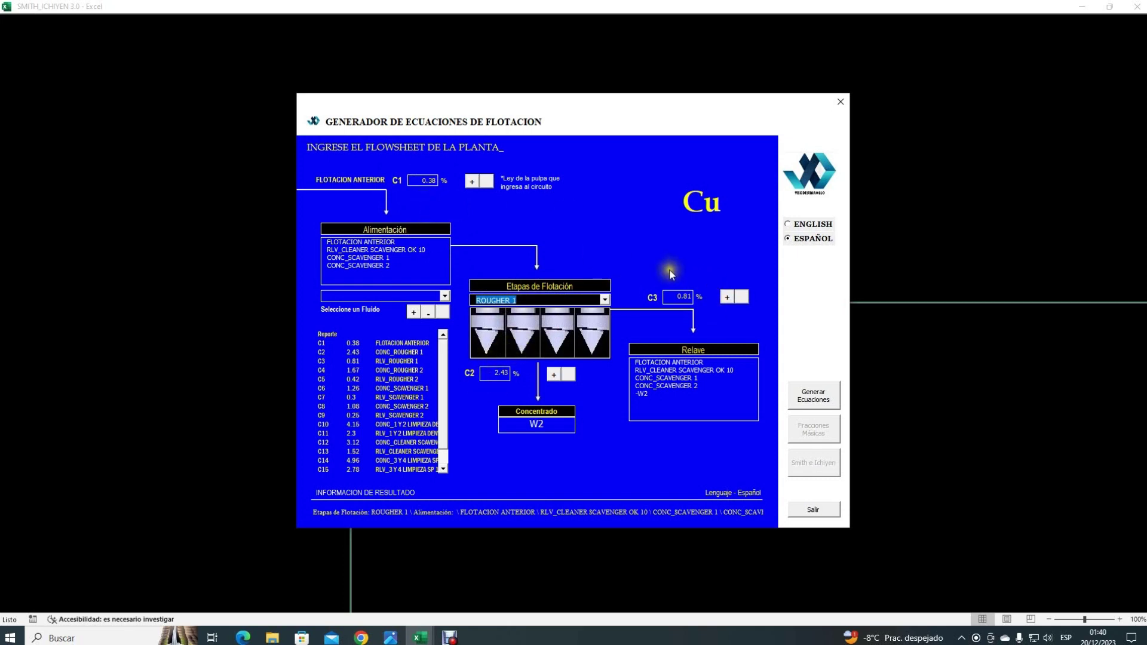
# Step: Check the C3, C4 and C6 grades across the Rougher 2, Scavenger 1 and Cleaner Scavenger stages
pyautogui.click(678, 297)
pyautogui.click(515, 323)
pyautogui.click(495, 372)
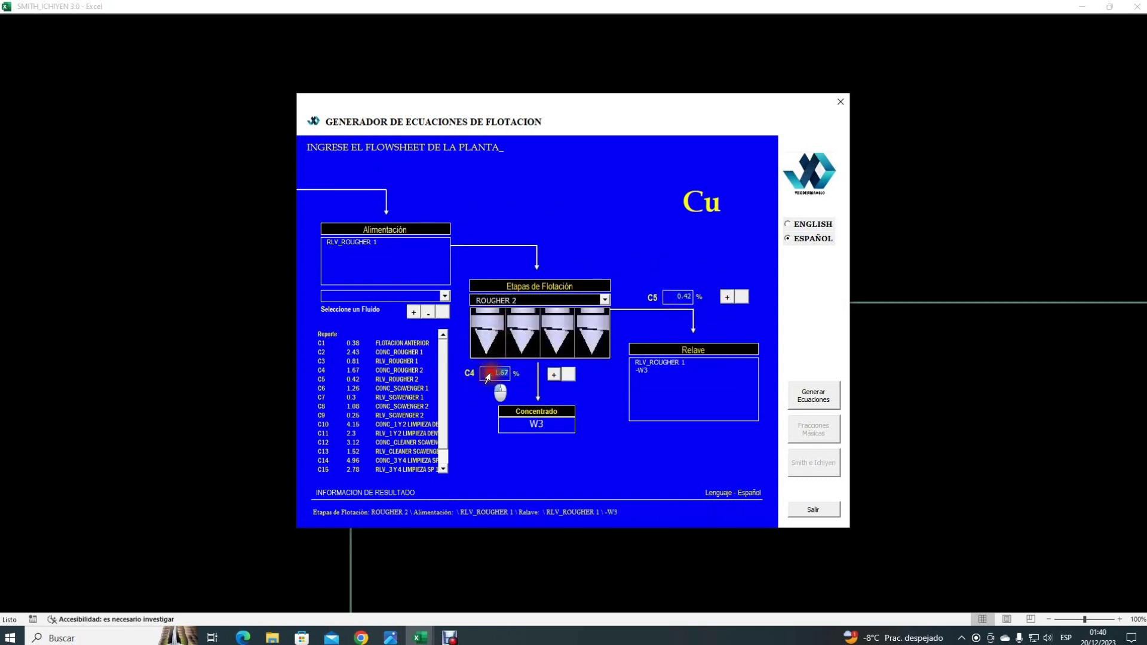
pyautogui.click(678, 297)
pyautogui.click(559, 300)
pyautogui.click(533, 329)
pyautogui.click(496, 372)
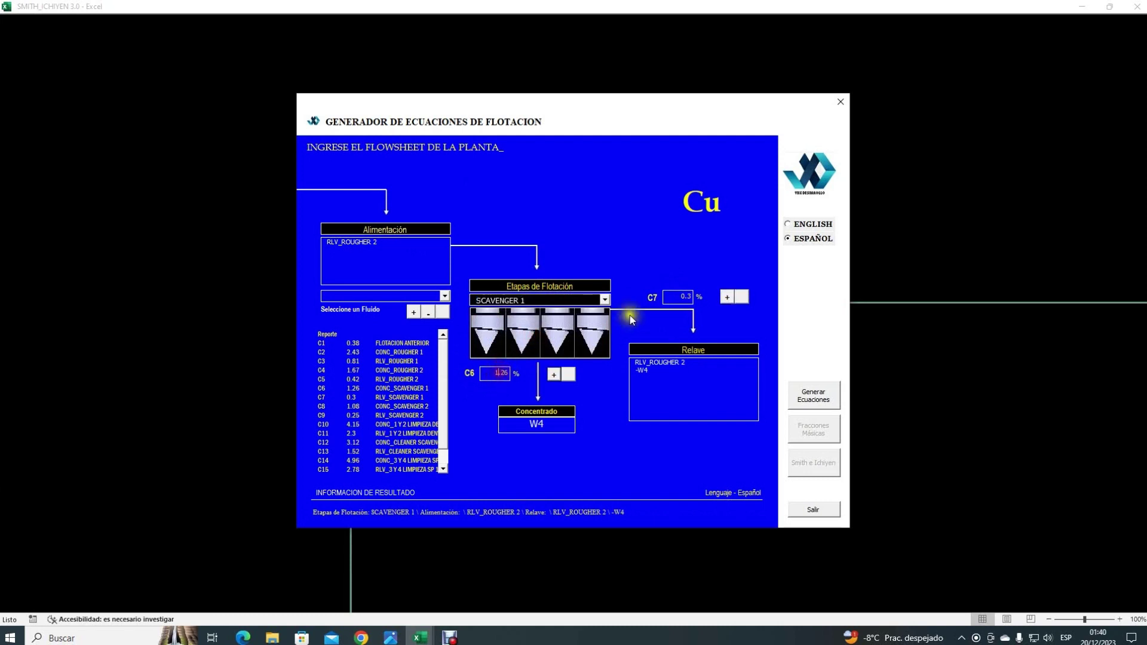
pyautogui.click(678, 297)
pyautogui.click(555, 301)
pyautogui.click(541, 354)
pyautogui.click(556, 300)
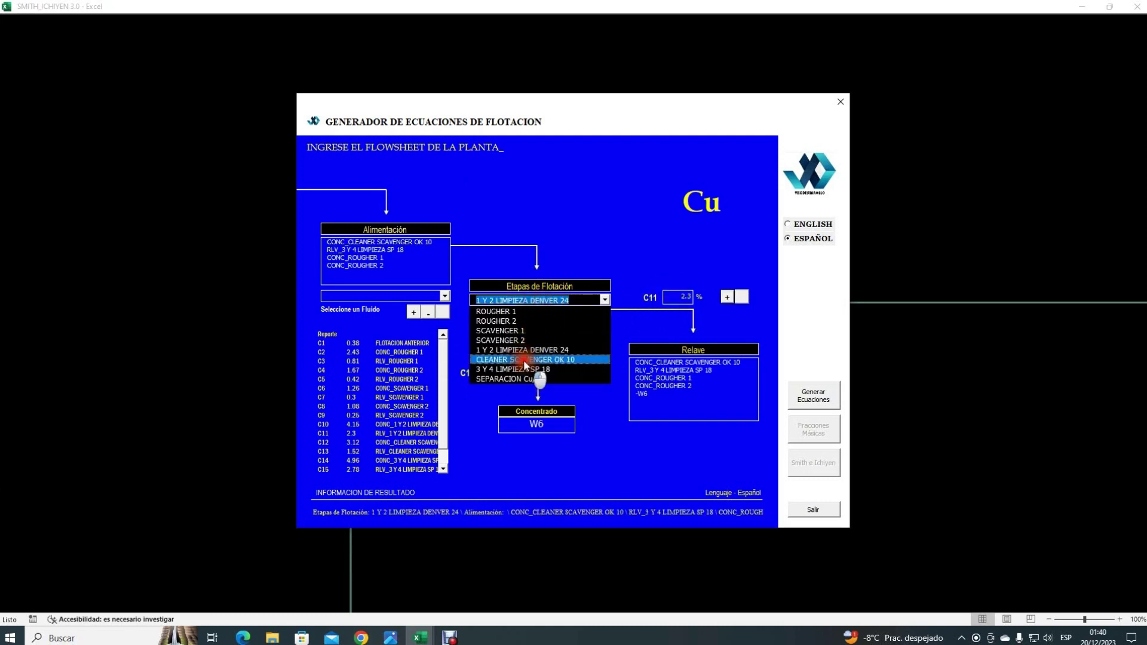
pyautogui.click(541, 365)
# Step: Look up the C7 and C8 grades in the report, then return to the Rougher 1 stage
pyautogui.scroll(-2, 431, 369)
pyautogui.moveTo(397, 371); pyautogui.dragTo(404, 455)
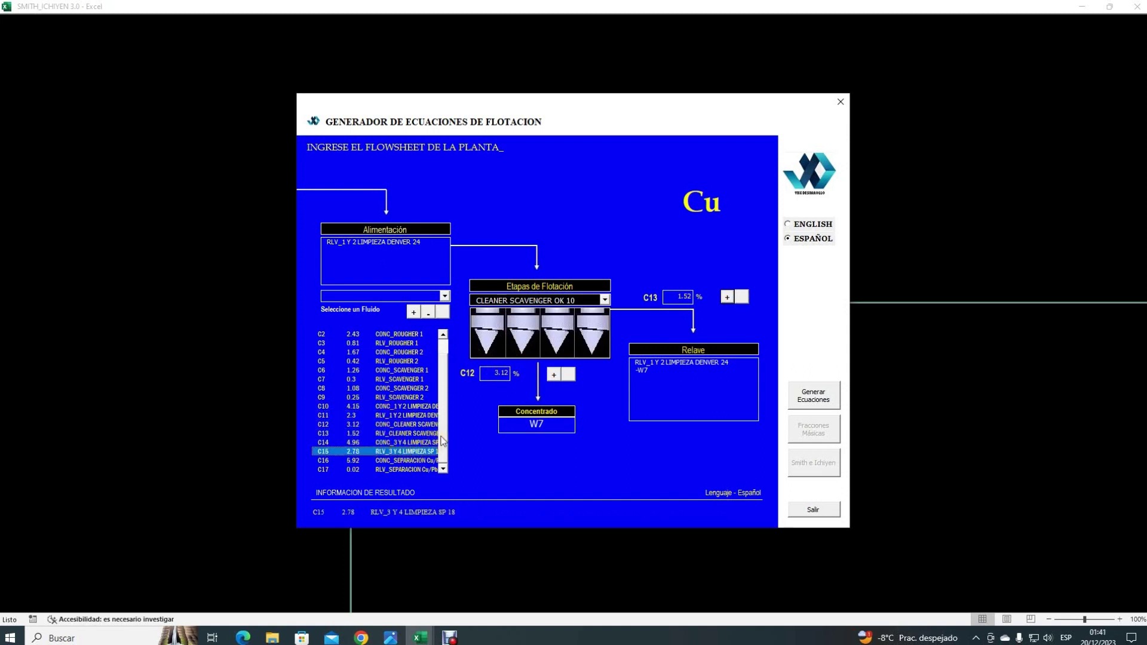
pyautogui.click(355, 379)
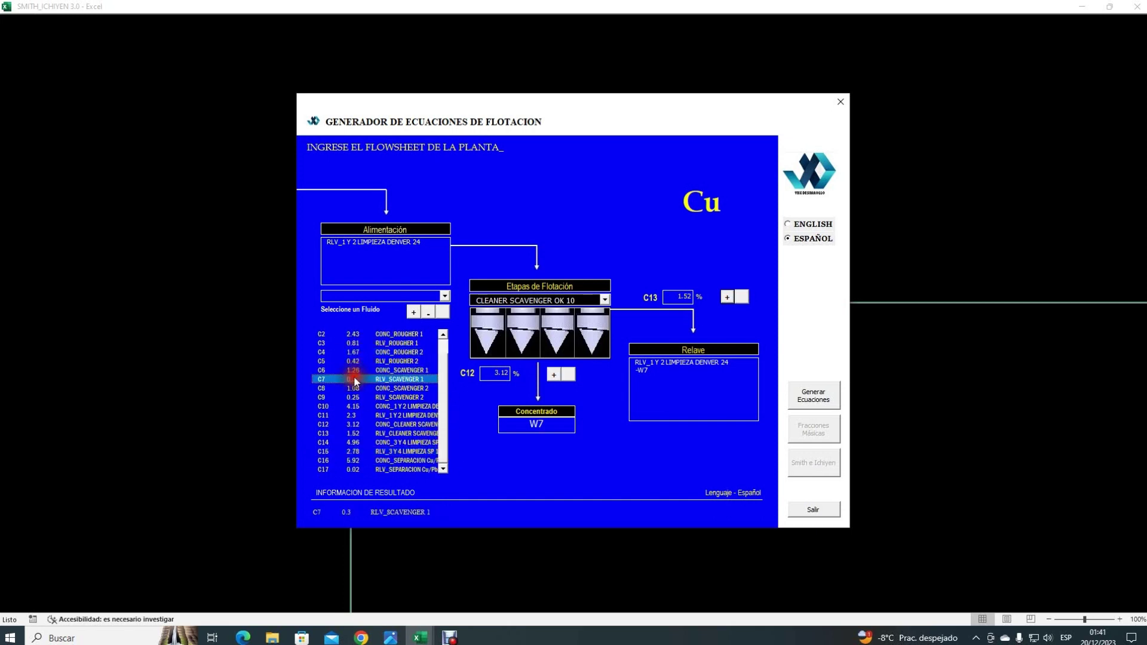
pyautogui.click(357, 388)
pyautogui.click(605, 299)
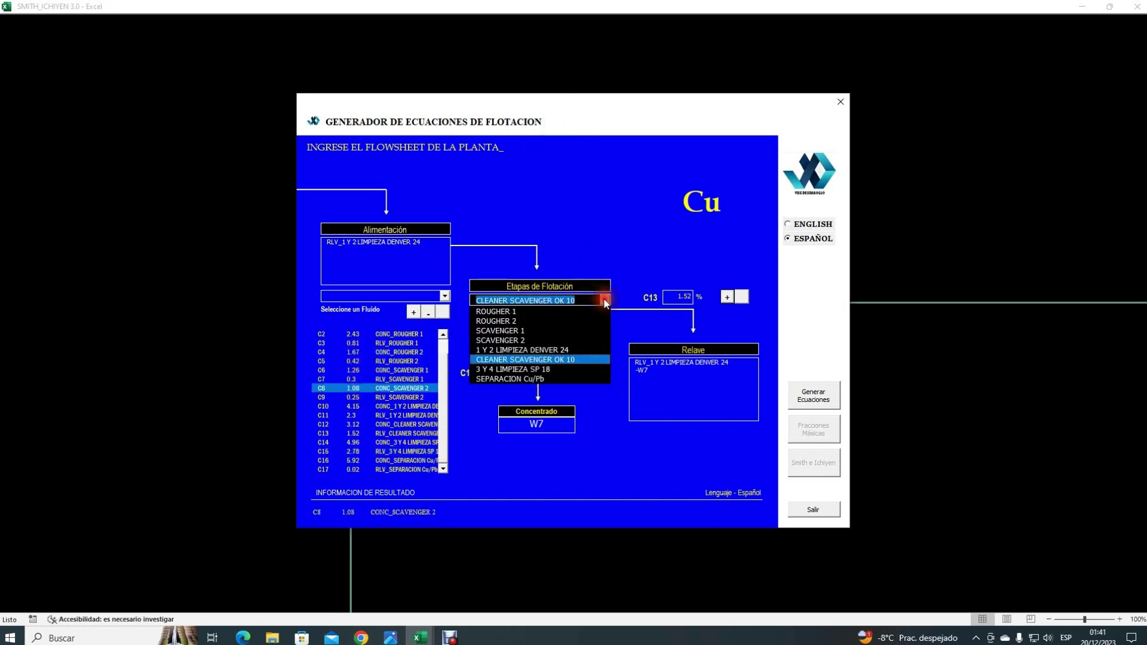
pyautogui.click(589, 312)
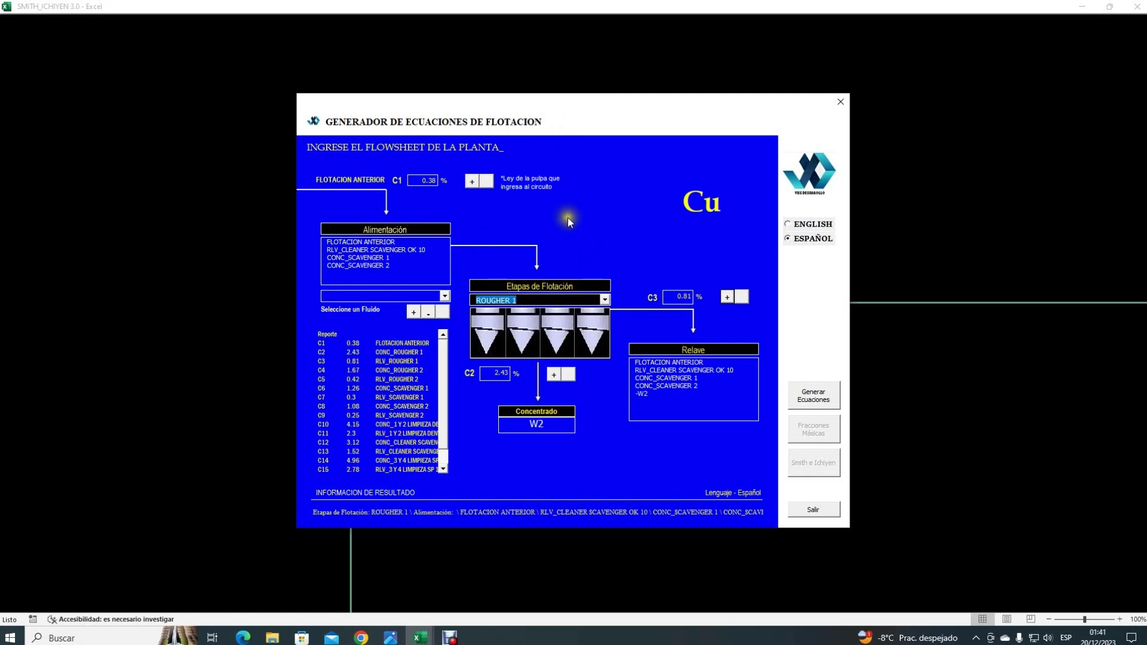
pyautogui.moveTo(553, 99); pyautogui.dragTo(708, 138)
# Step: Generate the Cu balance equations and confirm the EXITO EN LA OPERACION message
pyautogui.click(966, 433)
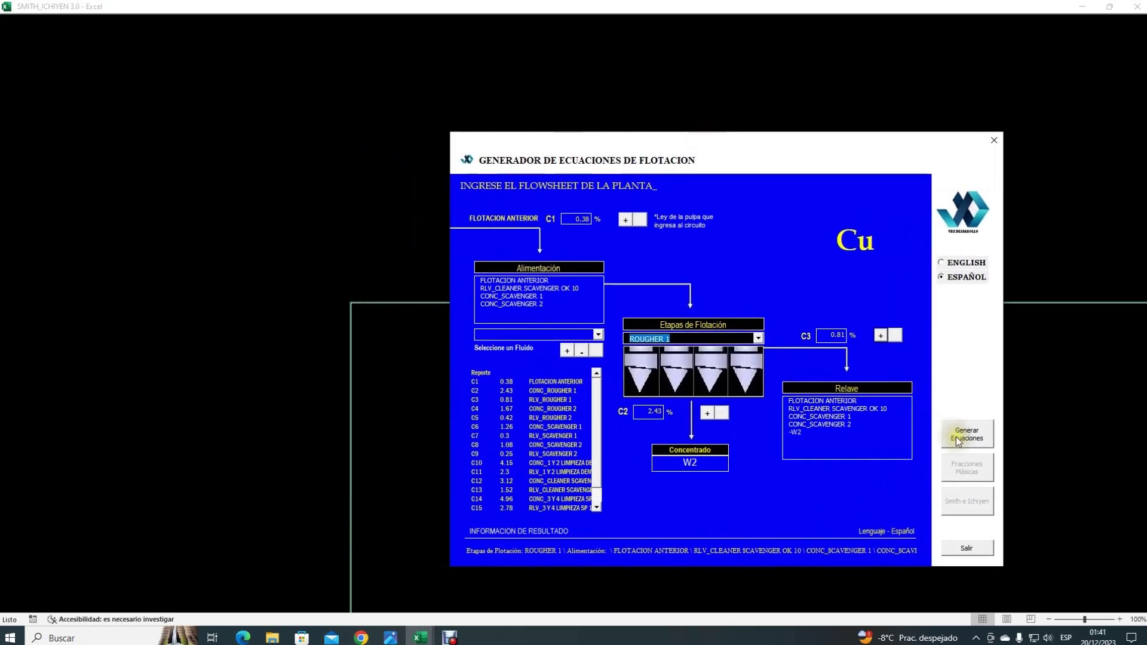
pyautogui.click(575, 366)
pyautogui.click(572, 361)
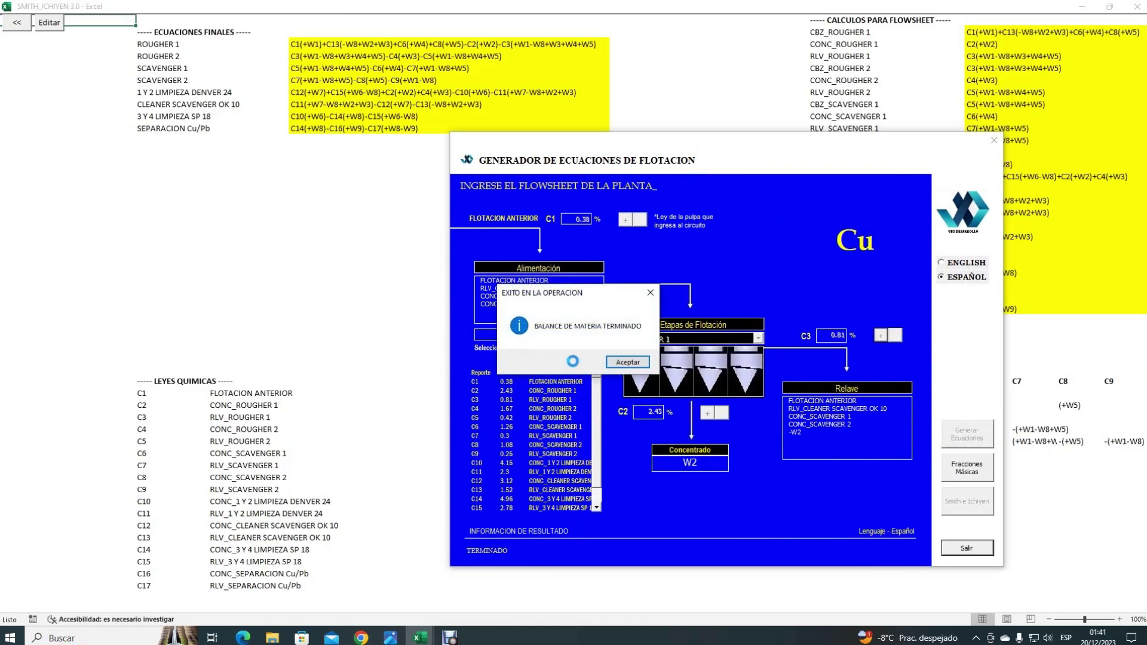
pyautogui.click(611, 363)
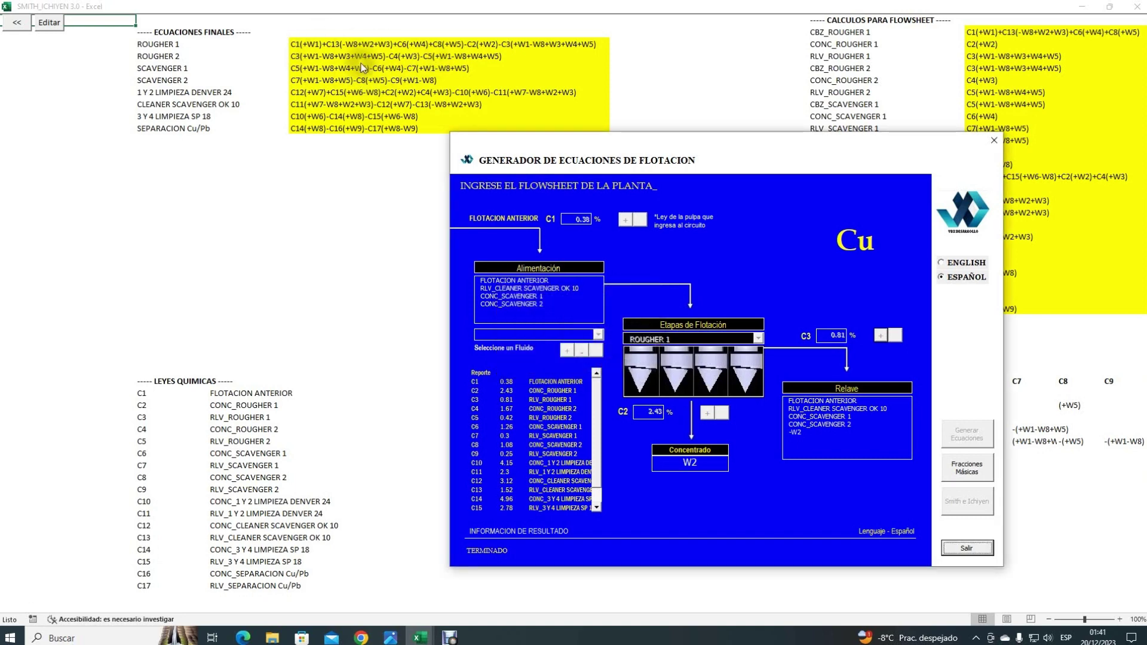
pyautogui.moveTo(886, 142); pyautogui.dragTo(717, 159)
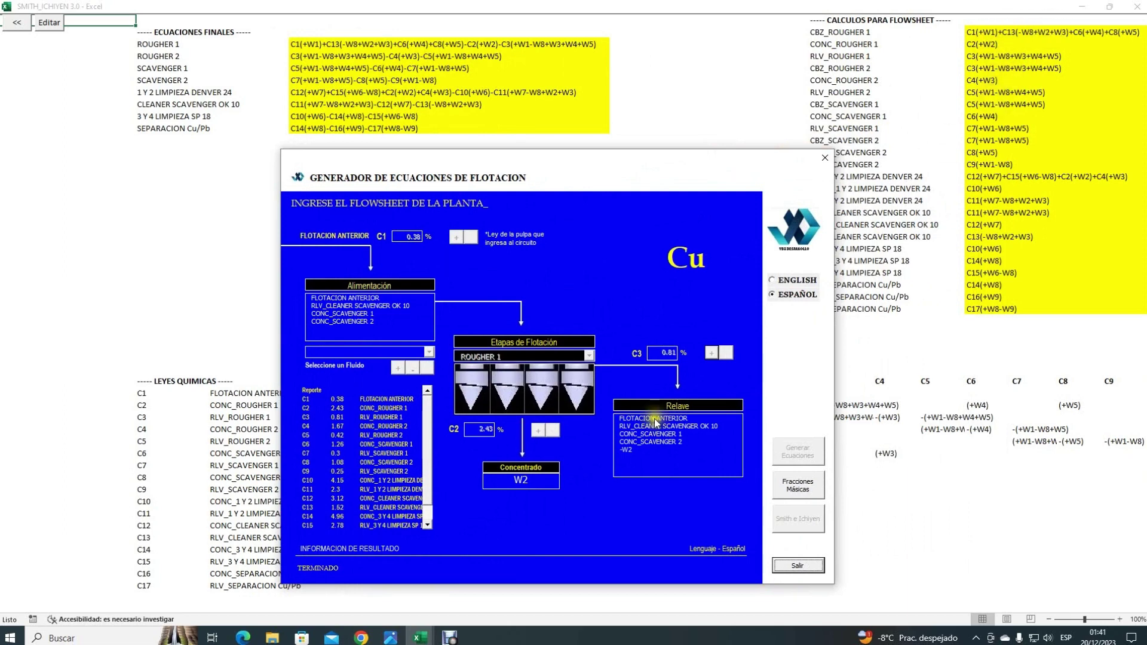
pyautogui.moveTo(390, 637)
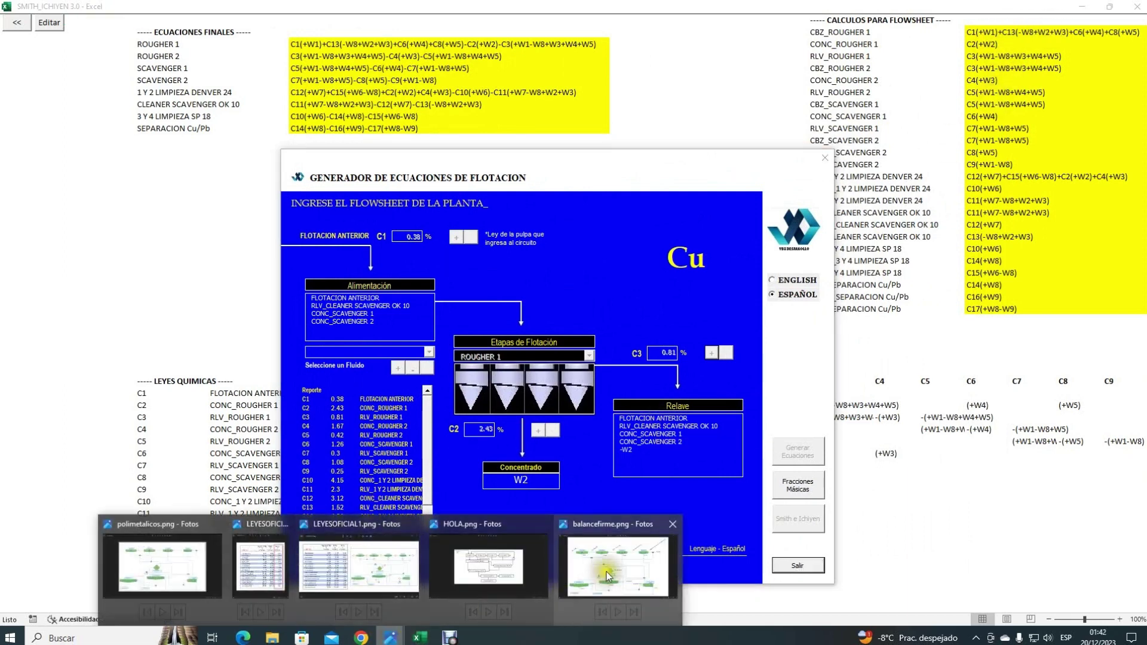
pyautogui.click(605, 574)
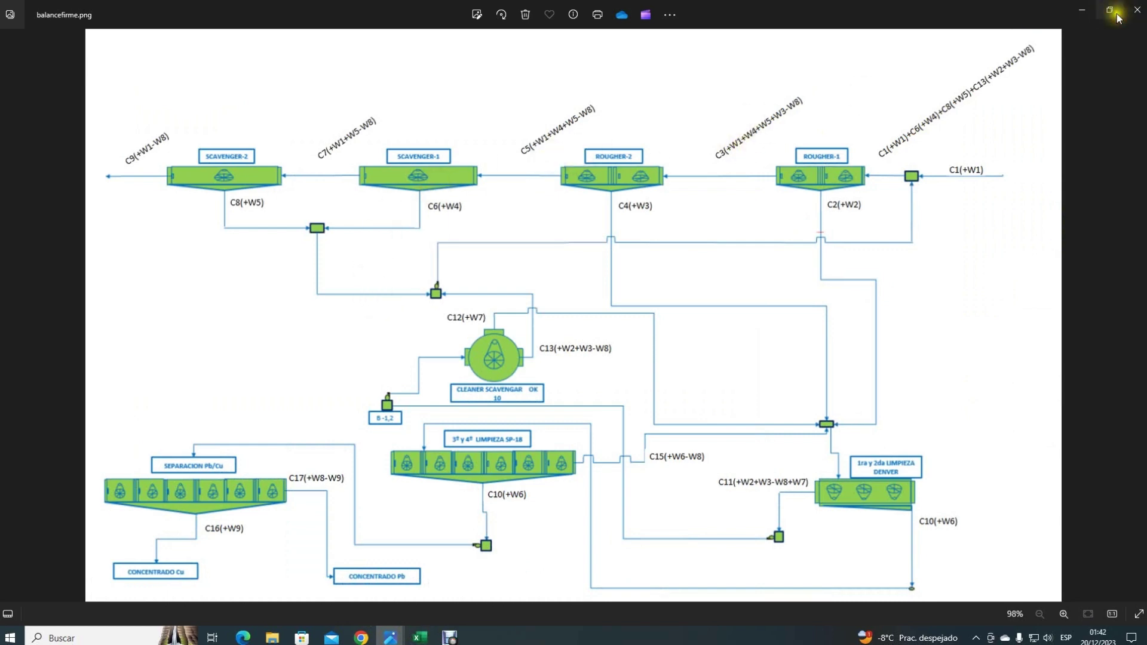
pyautogui.click(1082, 12)
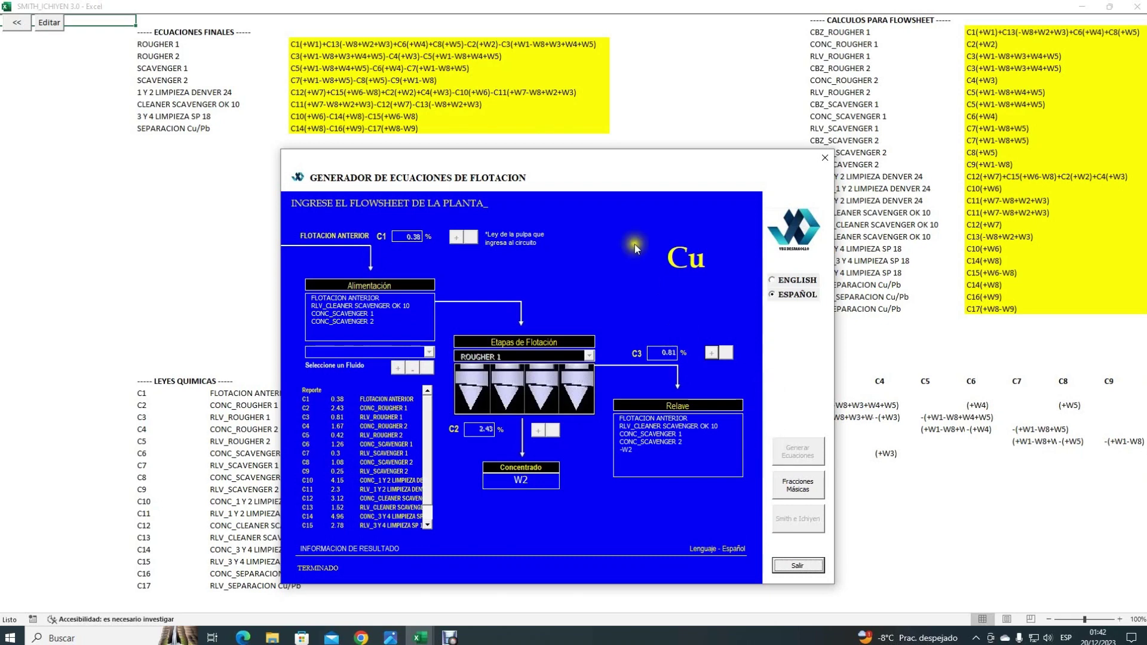
# Step: Compute the mass fractions and apply the 9×10 Gauss-Jordan reduction, confirming completion
pyautogui.moveTo(611, 161); pyautogui.dragTo(705, 163)
pyautogui.click(876, 487)
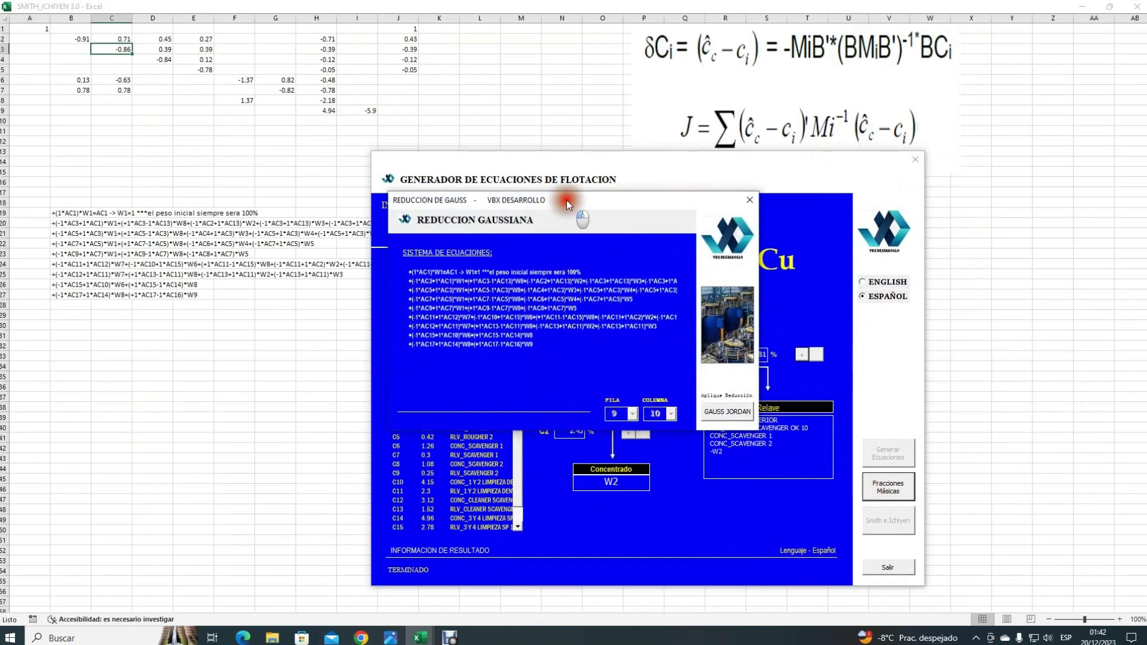
pyautogui.moveTo(566, 199); pyautogui.dragTo(561, 248)
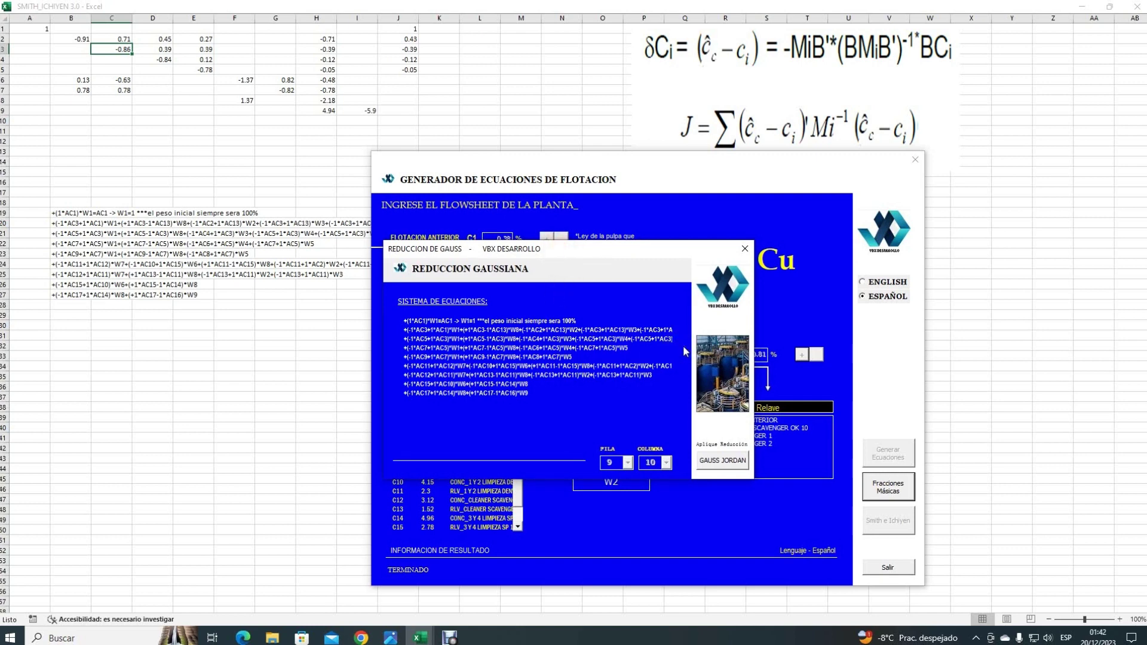
pyautogui.moveTo(660, 263); pyautogui.dragTo(647, 287)
pyautogui.click(700, 485)
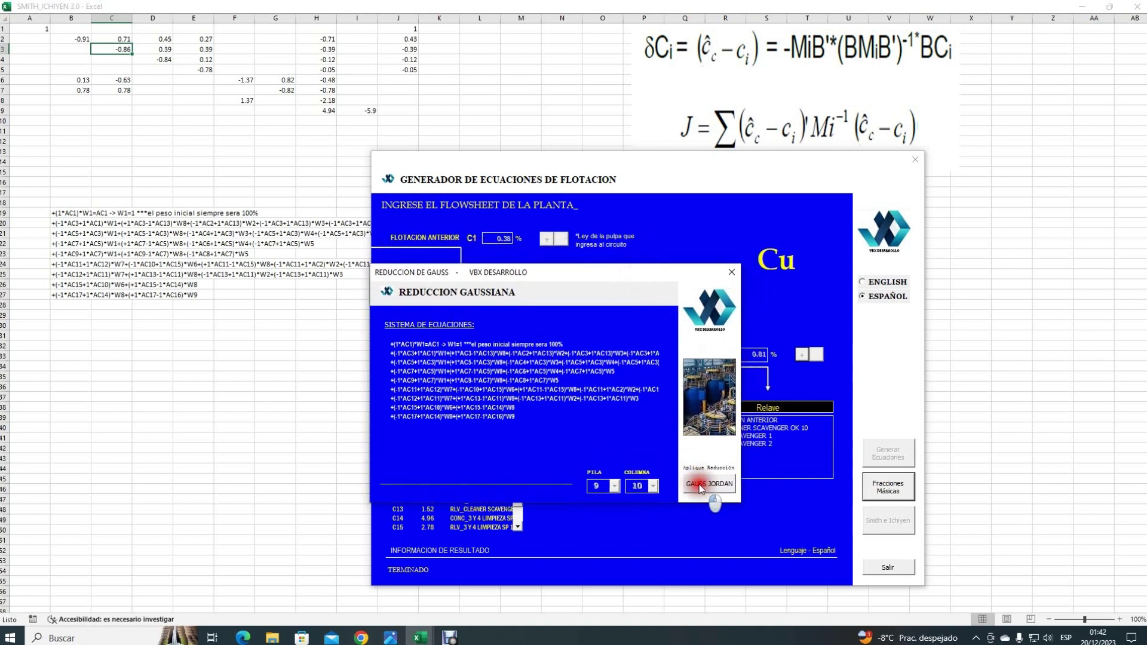
pyautogui.click(630, 367)
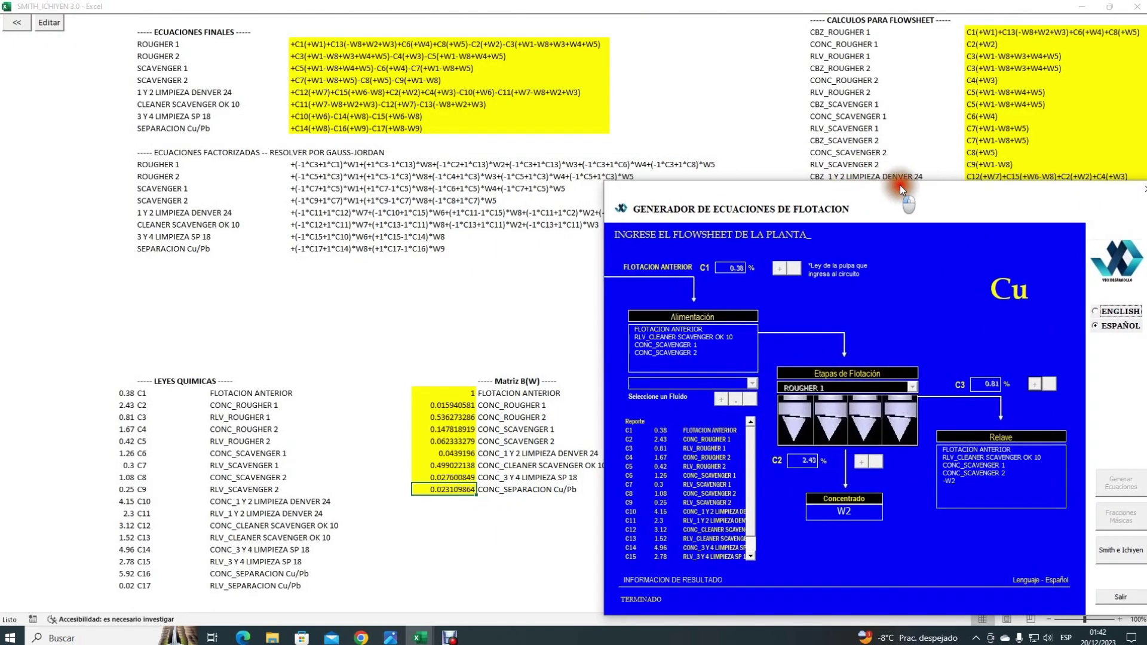
# Step: Run the Smith e Ichiyen adjustment and accept the success message
pyautogui.moveTo(655, 185)
pyautogui.mouseDown()
pyautogui.moveTo(900, 214)
pyautogui.moveTo(492, 101)
pyautogui.mouseUp()
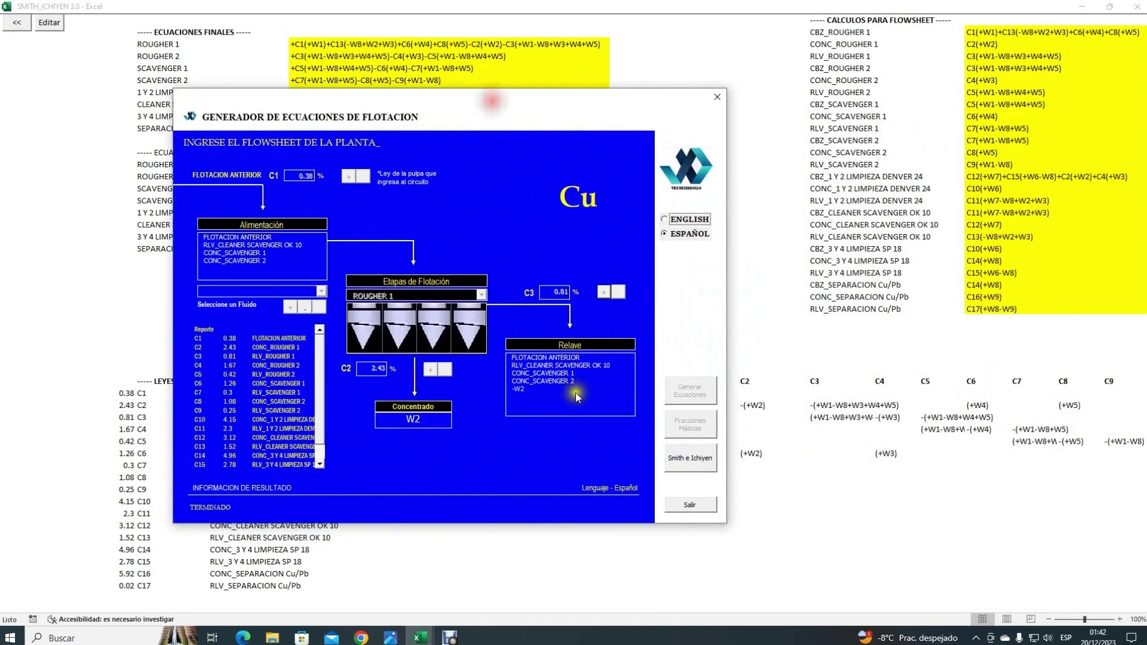
pyautogui.click(685, 465)
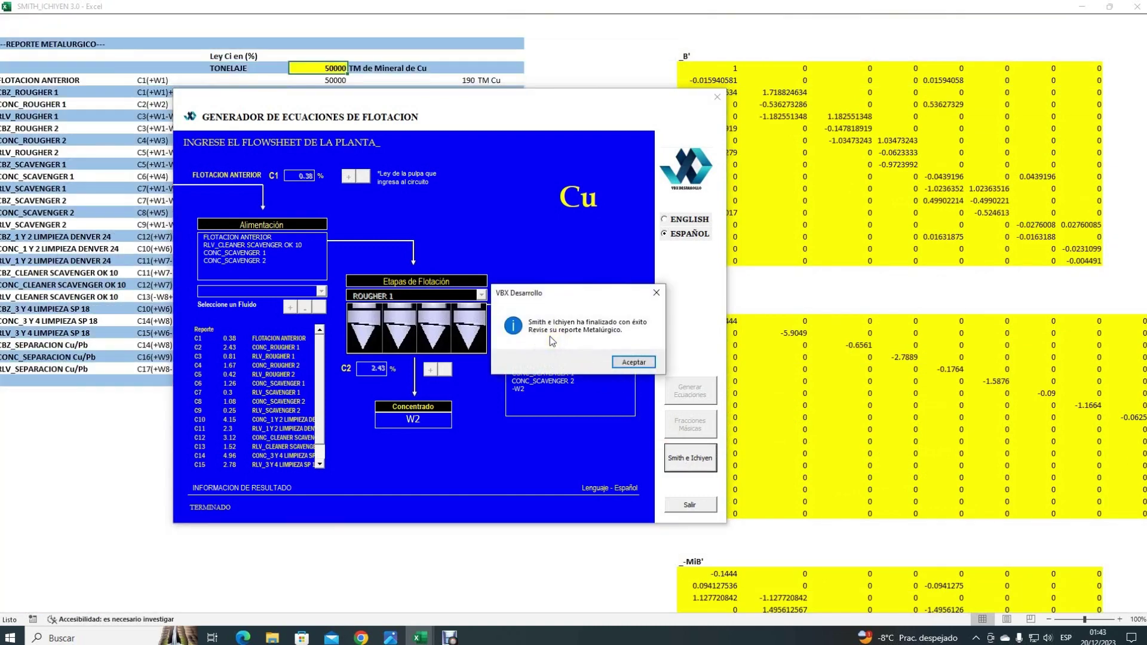
pyautogui.click(632, 362)
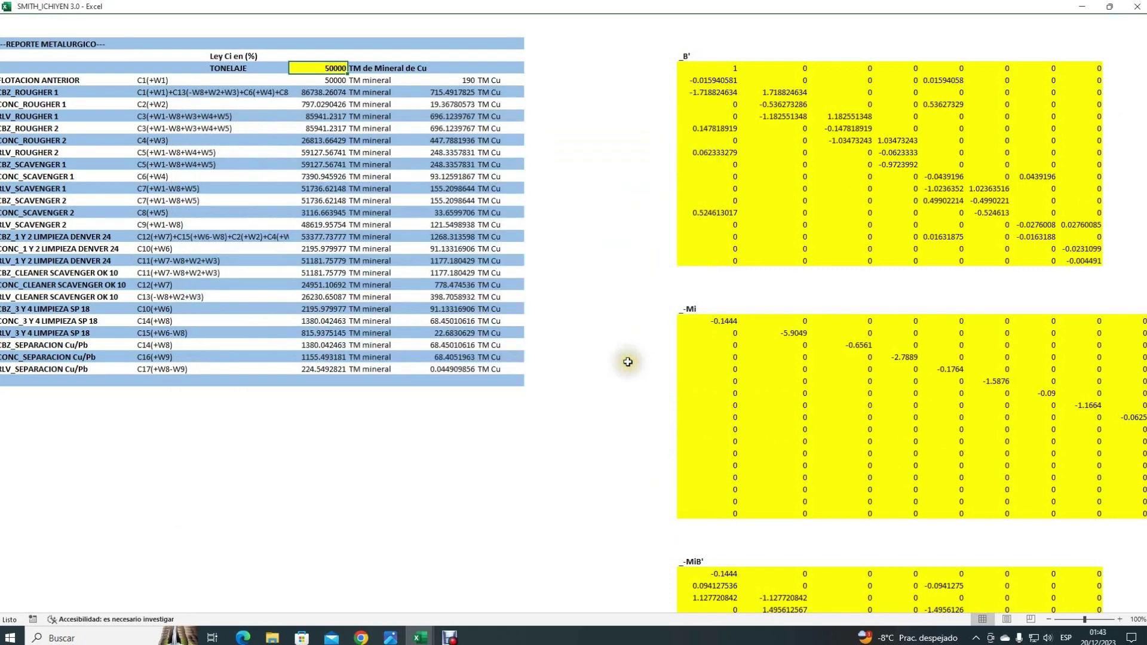
pyautogui.click(313, 424)
pyautogui.scroll(6, 312, 425)
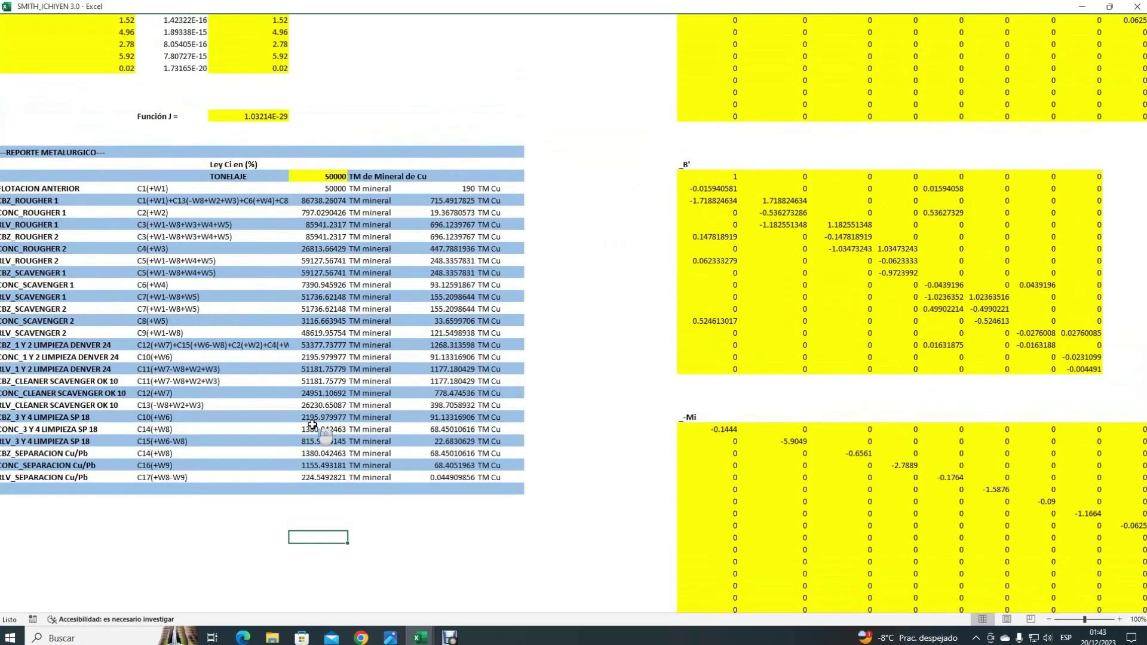
pyautogui.scroll(6, 313, 424)
pyautogui.scroll(5, 315, 430)
pyautogui.scroll(4, 315, 430)
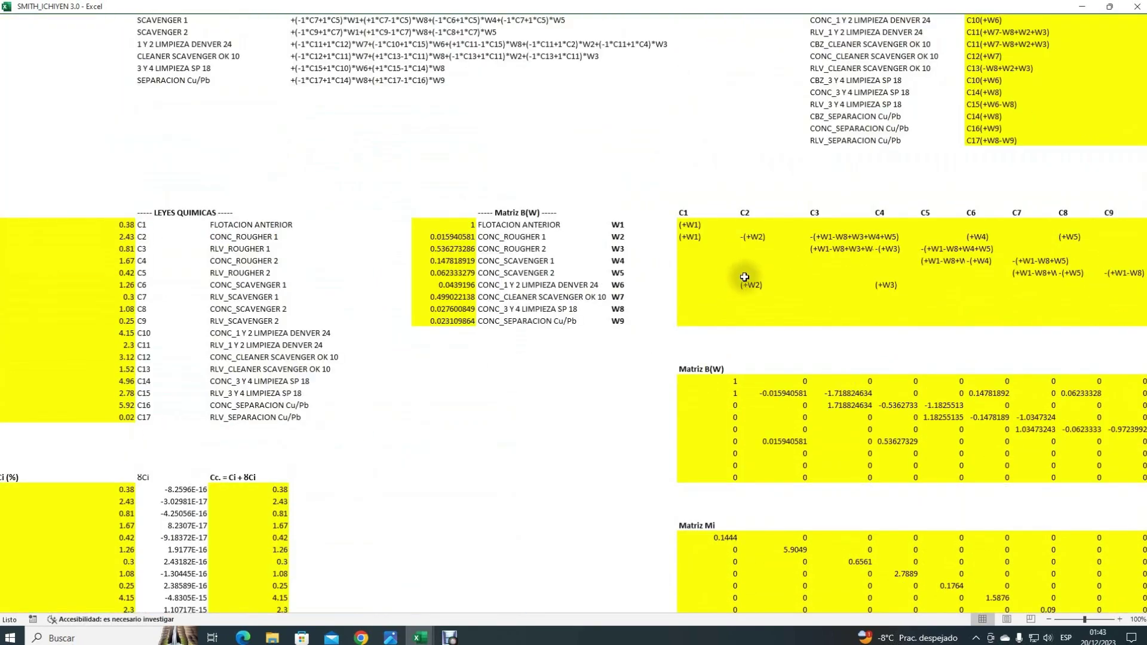
# Step: Scroll down through the result matrices to the objective J, then back to the top
pyautogui.click(737, 358)
pyautogui.scroll(-8, 737, 357)
pyautogui.scroll(-7, 734, 357)
pyautogui.scroll(-10, 732, 356)
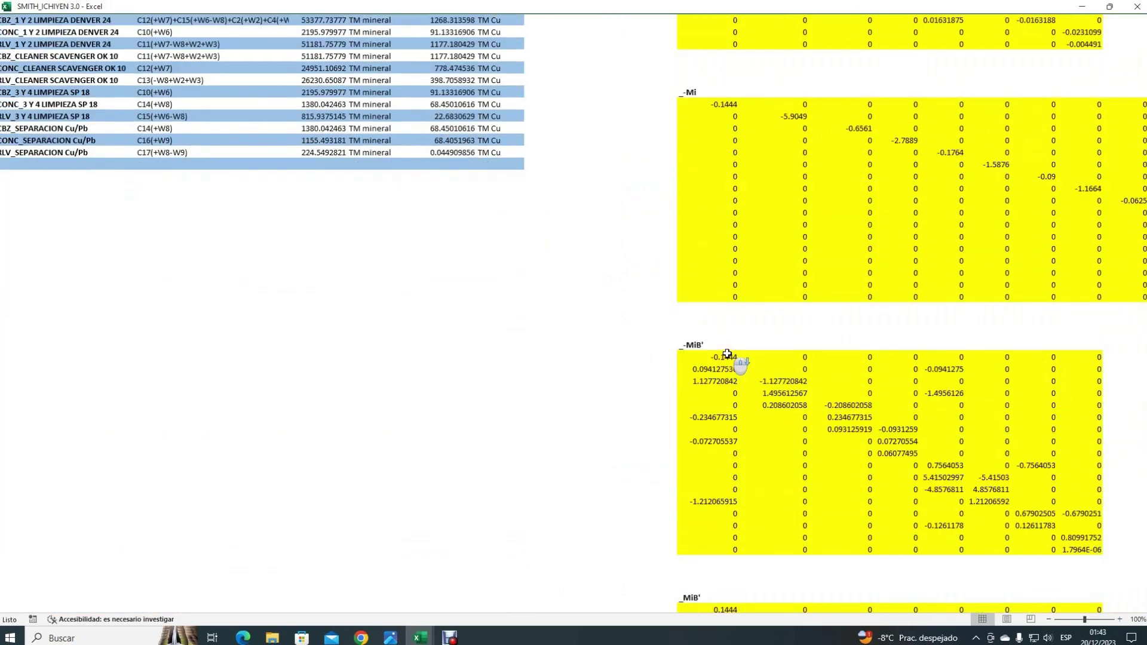
pyautogui.scroll(-3, 727, 354)
pyautogui.scroll(-8, 727, 354)
pyautogui.scroll(-7, 727, 353)
pyautogui.scroll(-9, 727, 354)
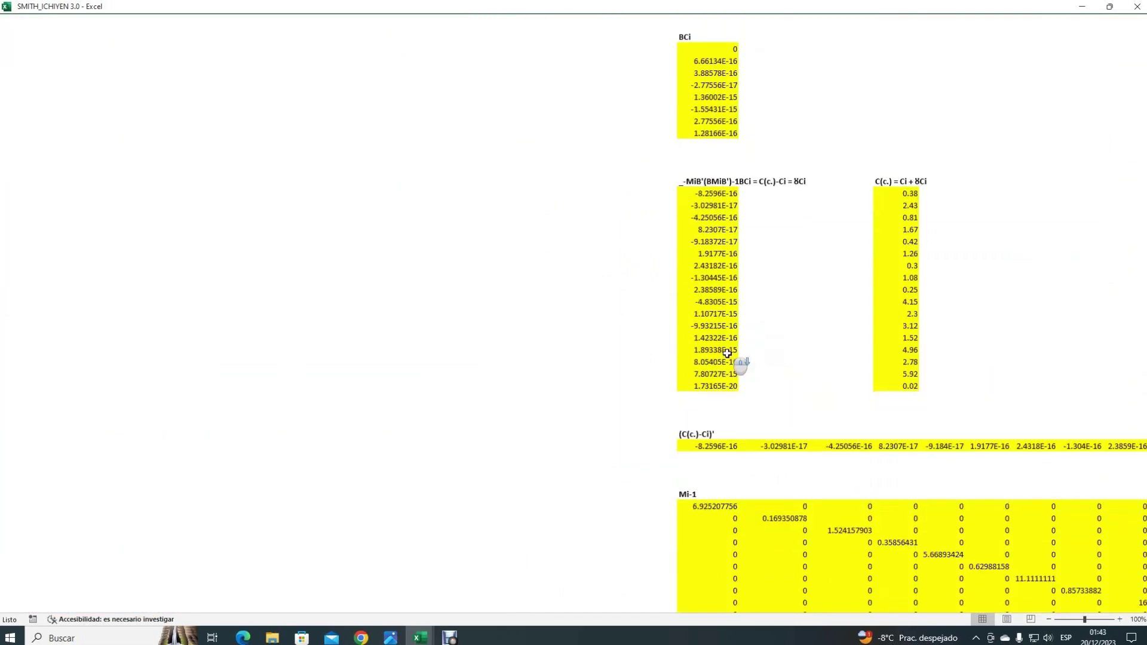
pyautogui.scroll(-12, 727, 354)
pyautogui.scroll(-9, 727, 353)
pyautogui.click(692, 269)
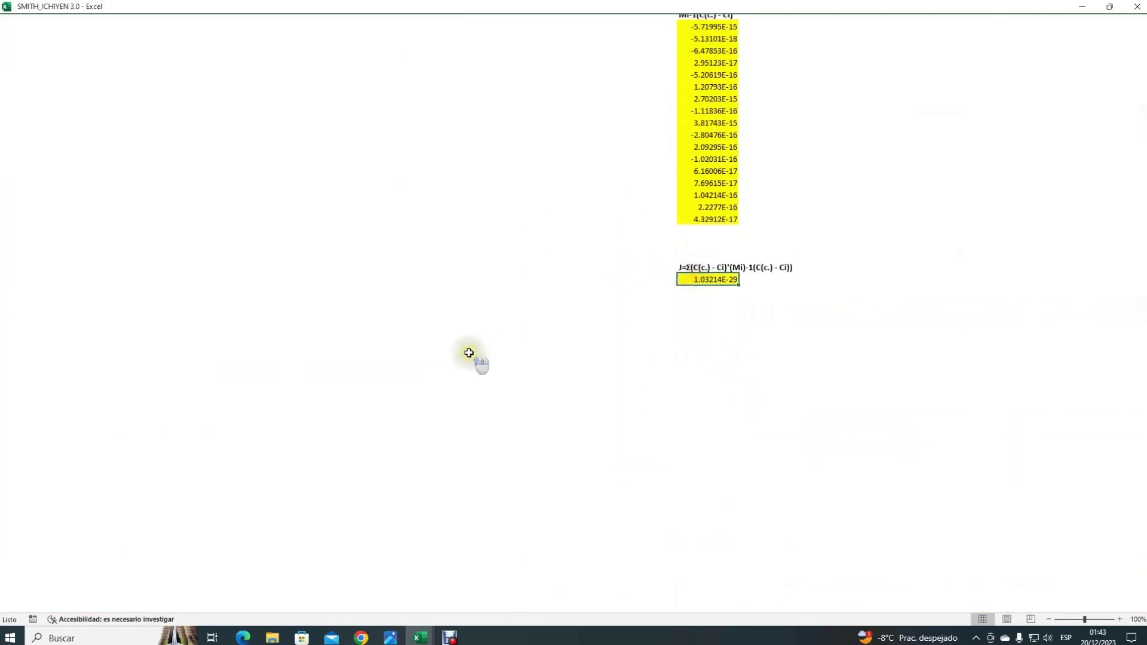
pyautogui.scroll(10, 469, 353)
pyautogui.scroll(8, 468, 353)
pyautogui.scroll(8, 469, 353)
pyautogui.scroll(8, 468, 353)
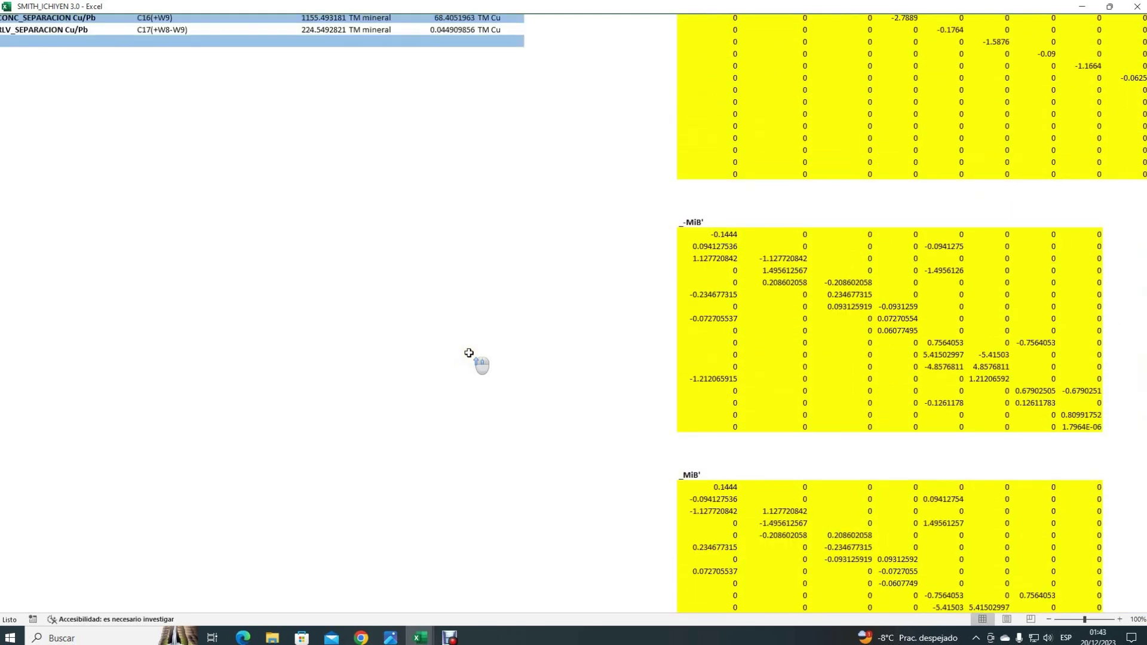
pyautogui.scroll(8, 468, 353)
pyautogui.scroll(3, 468, 353)
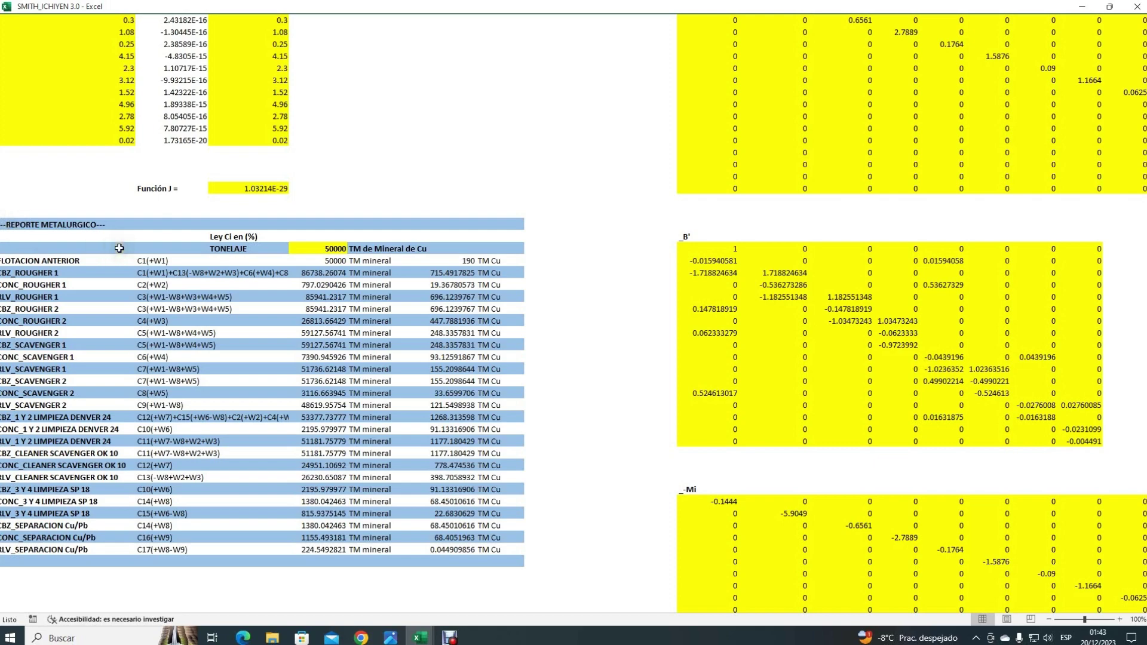
pyautogui.scroll(5, 120, 248)
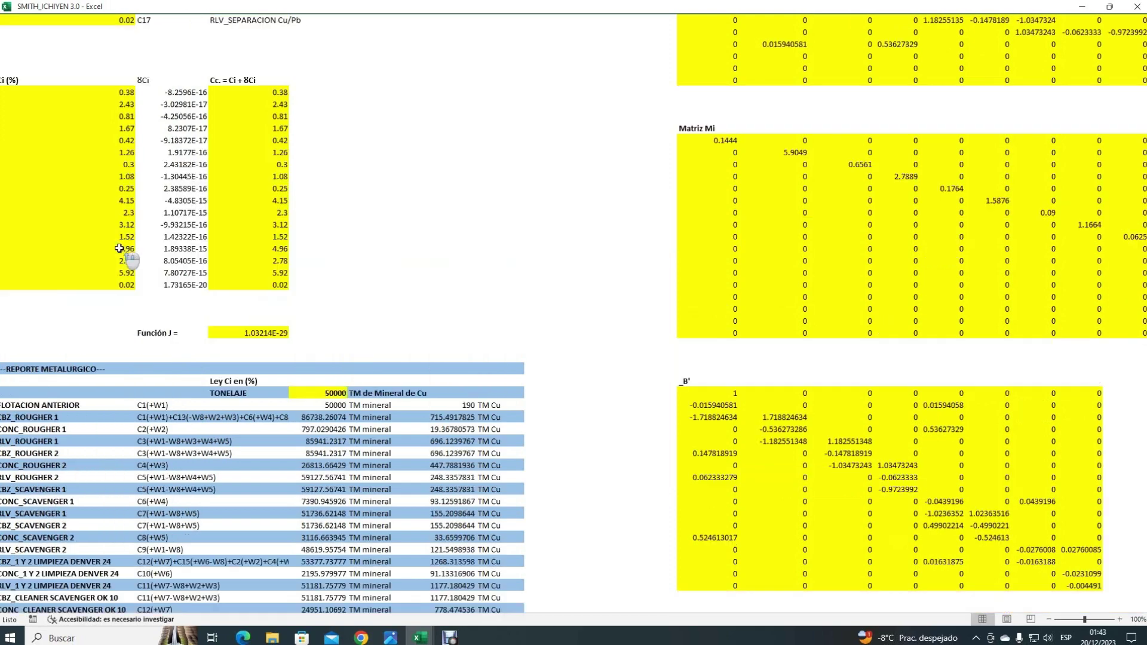
pyautogui.scroll(5, 120, 248)
pyautogui.scroll(8, 120, 247)
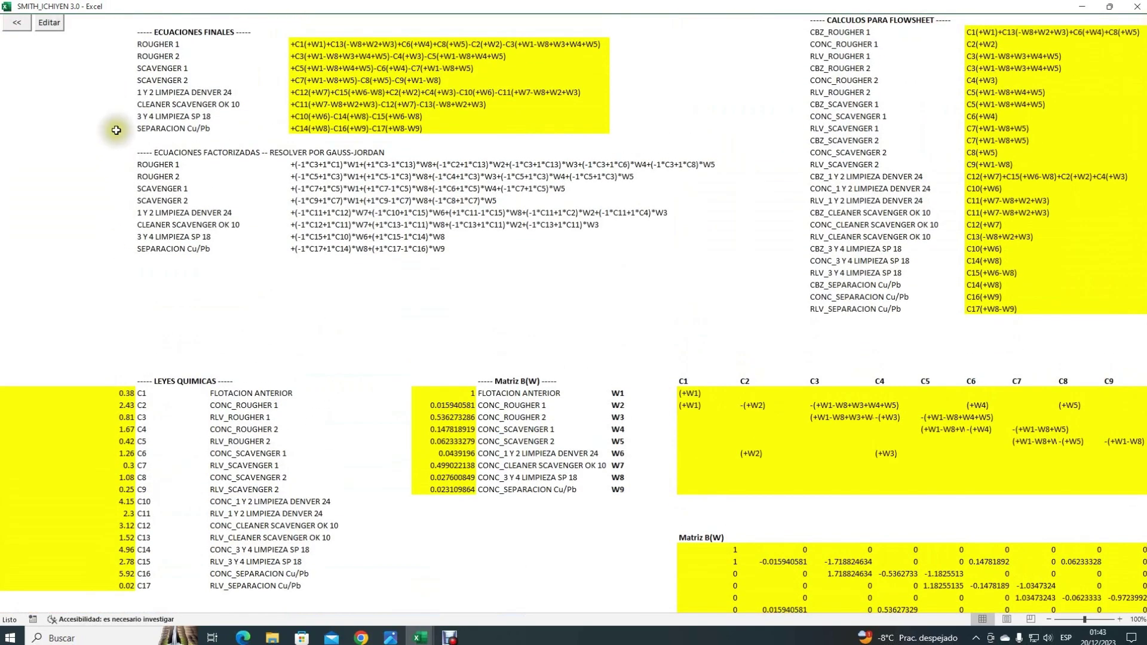
# Step: Unlock the SMITH_ICHIYEN 3.0 sheet with its password, then select and copy the whole sheet
pyautogui.click(50, 27)
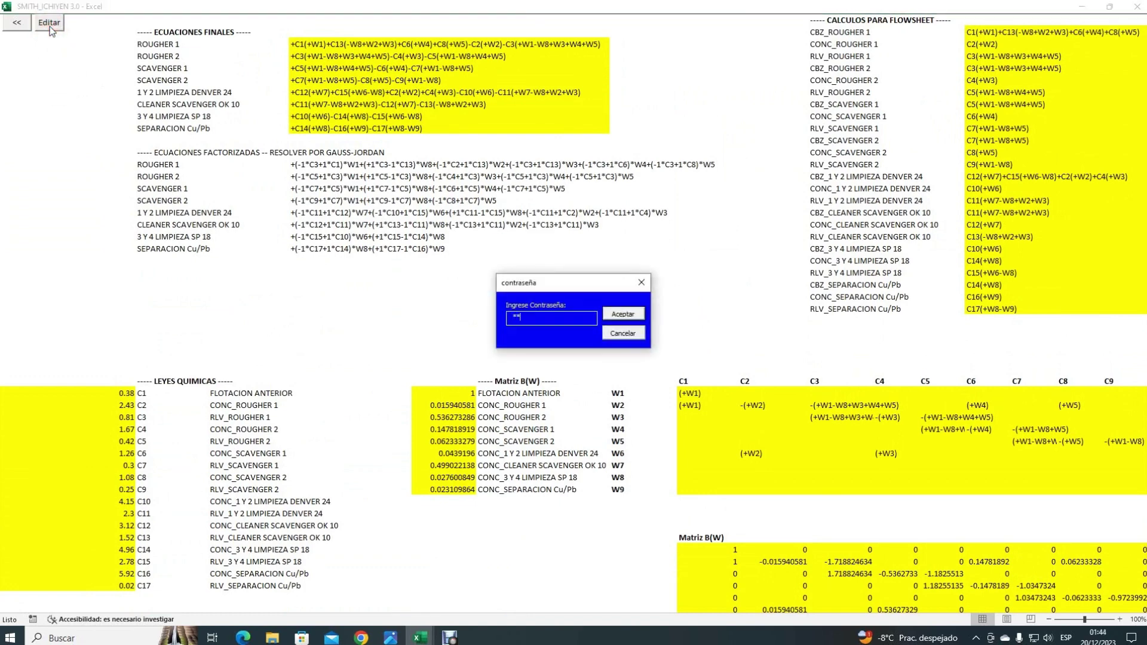
pyautogui.press('Return')
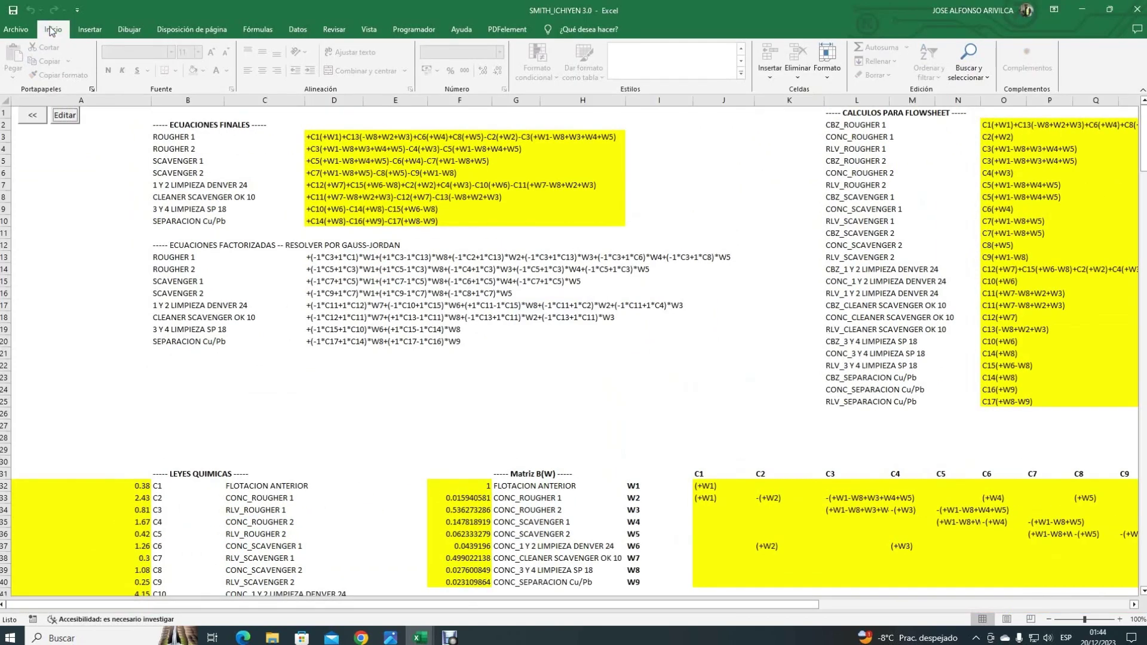
pyautogui.click(315, 141)
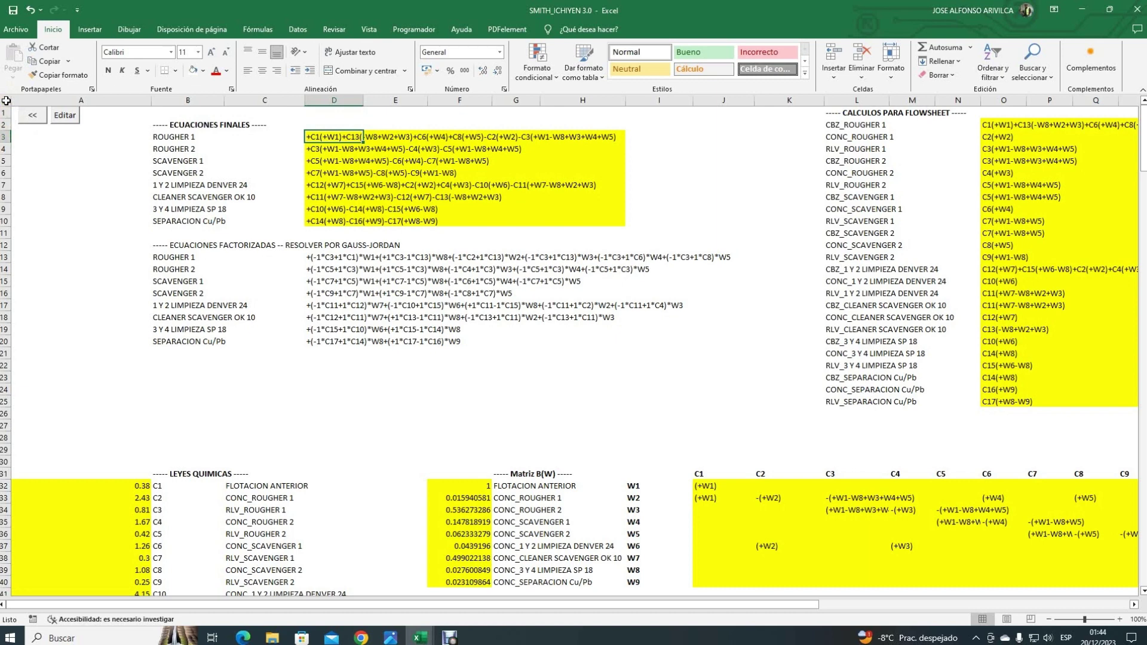
pyautogui.click(6, 101)
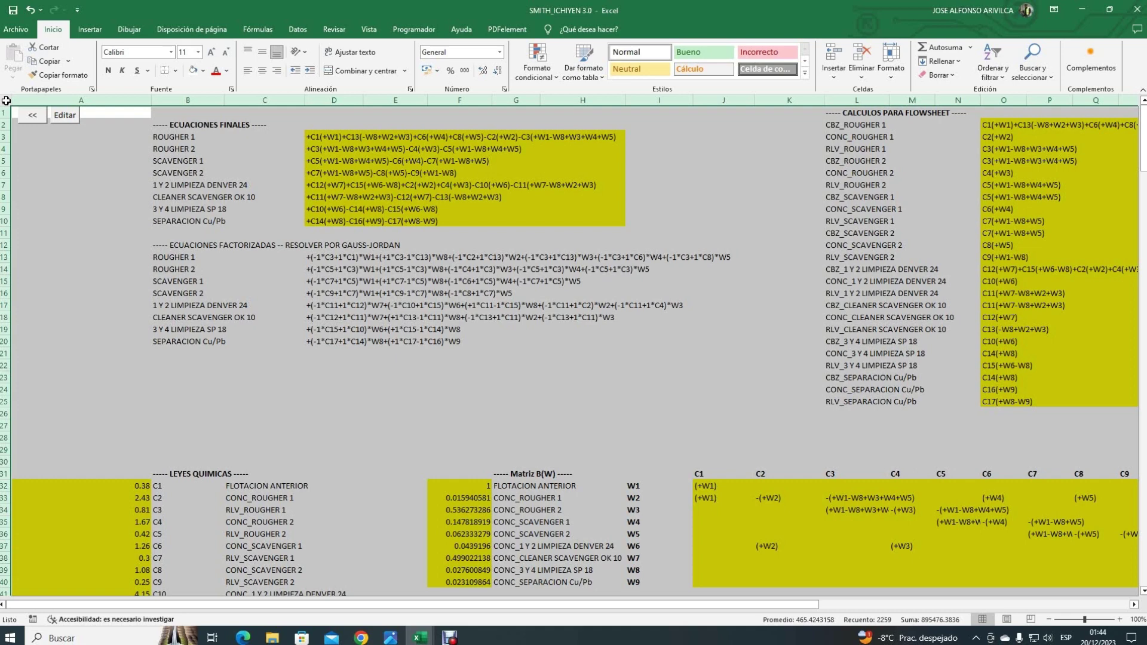
pyautogui.hotkey('ctrl', 'c')
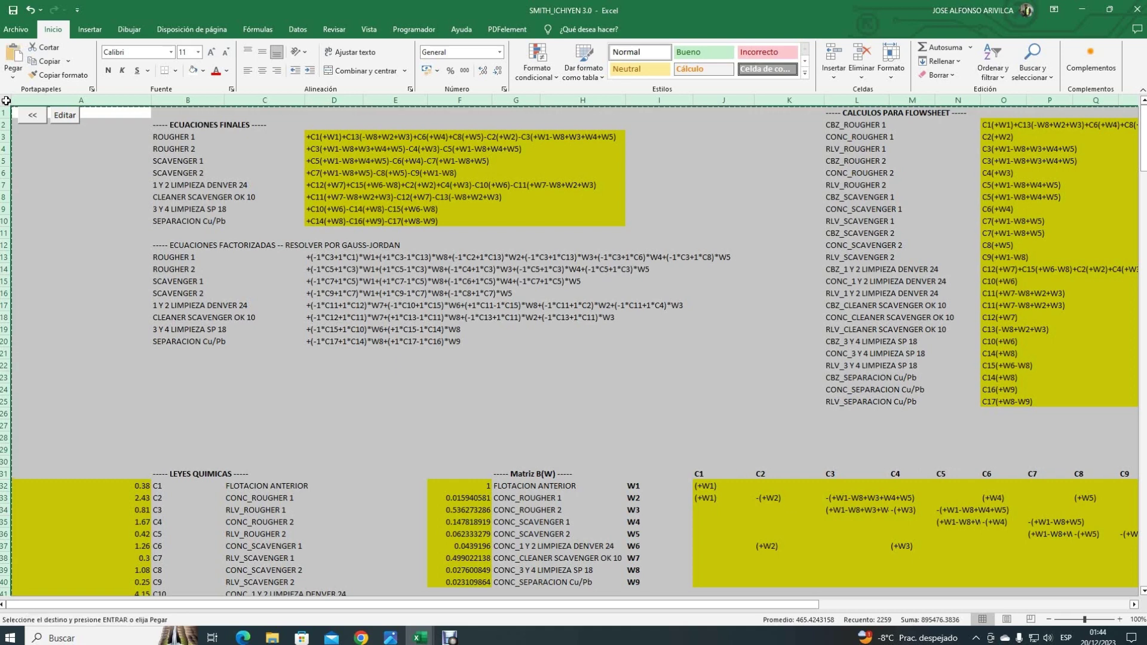
pyautogui.click(412, 638)
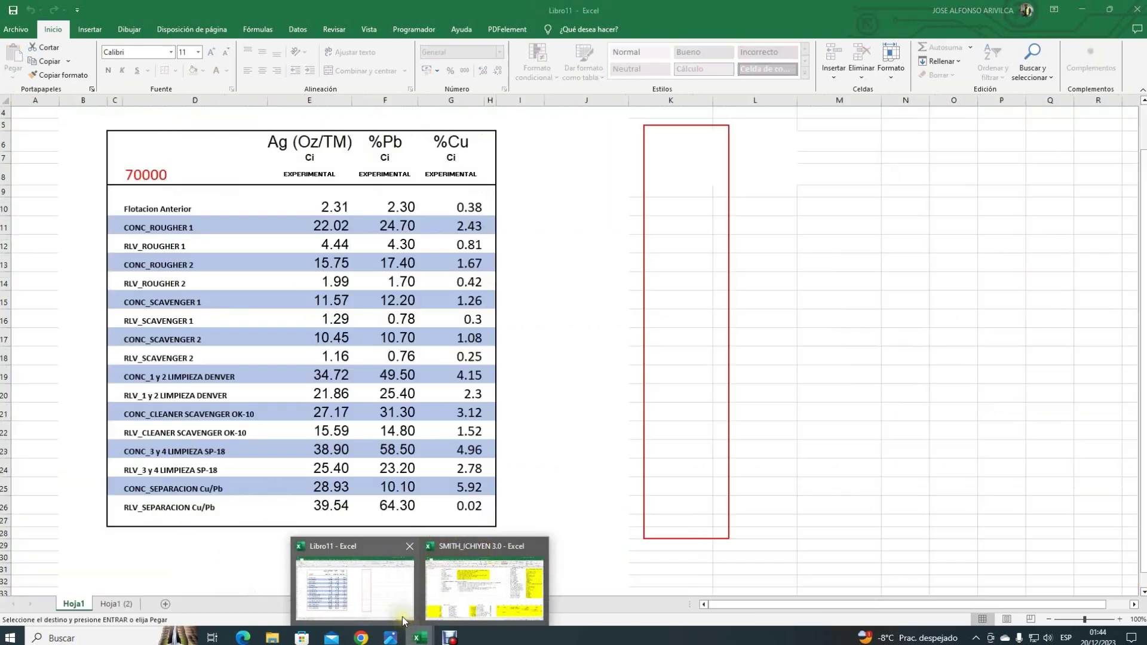
# Step: Paste the copied results into a new Hoja3 sheet in Libro11
pyautogui.click(402, 617)
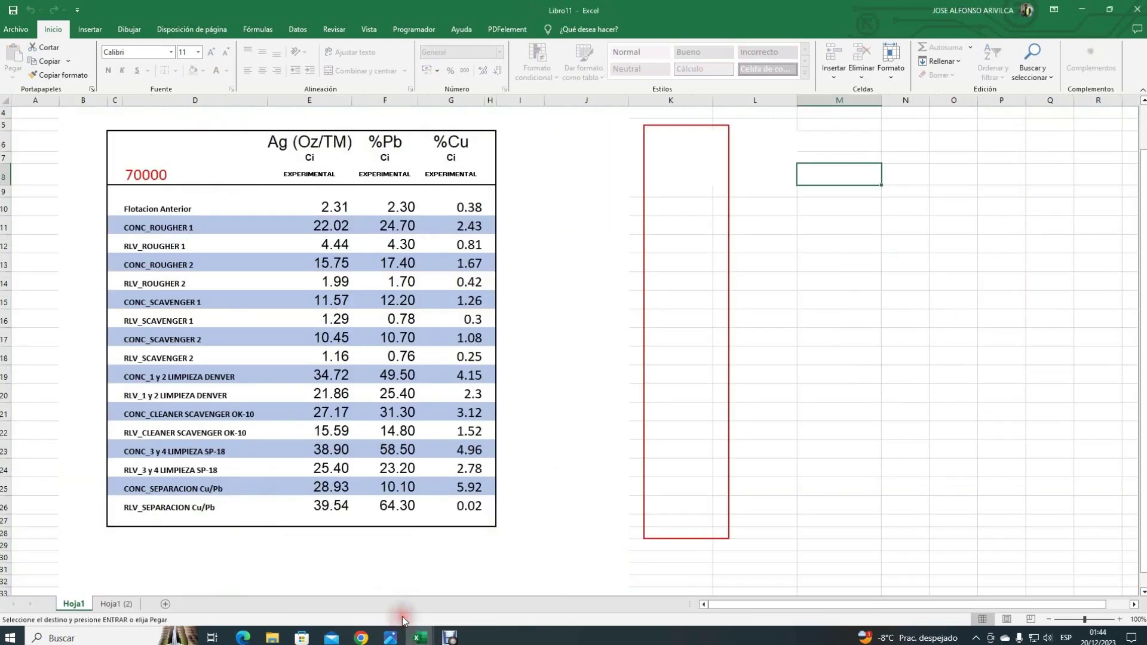
pyautogui.click(165, 608)
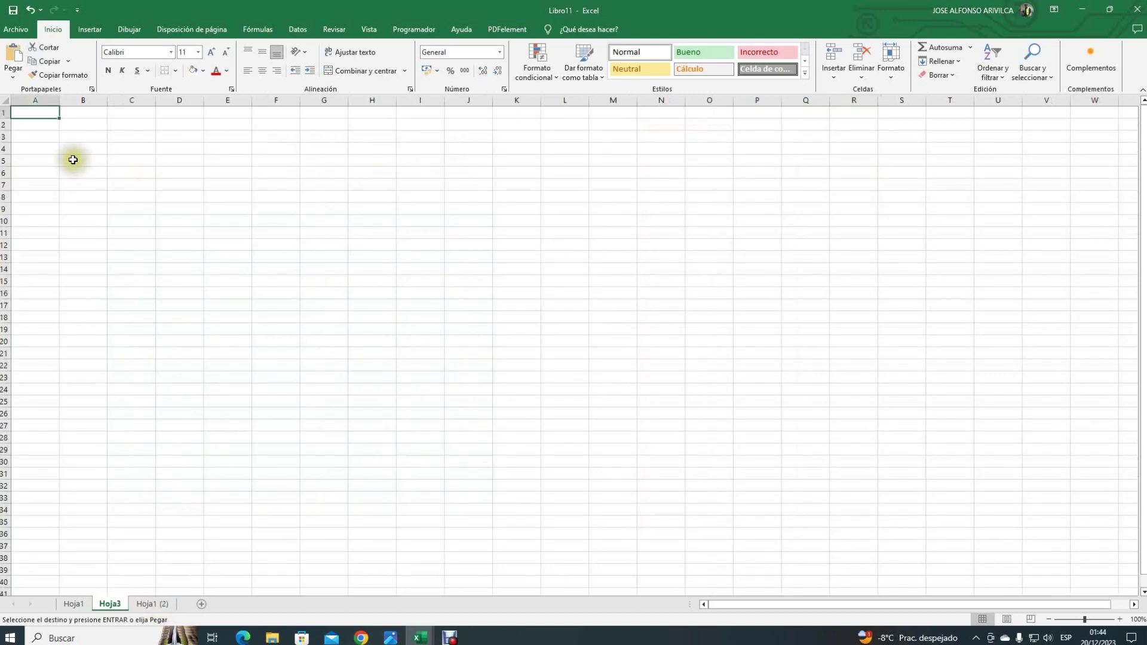
pyautogui.hotkey('ctrl', 'v')
pyautogui.click(284, 268)
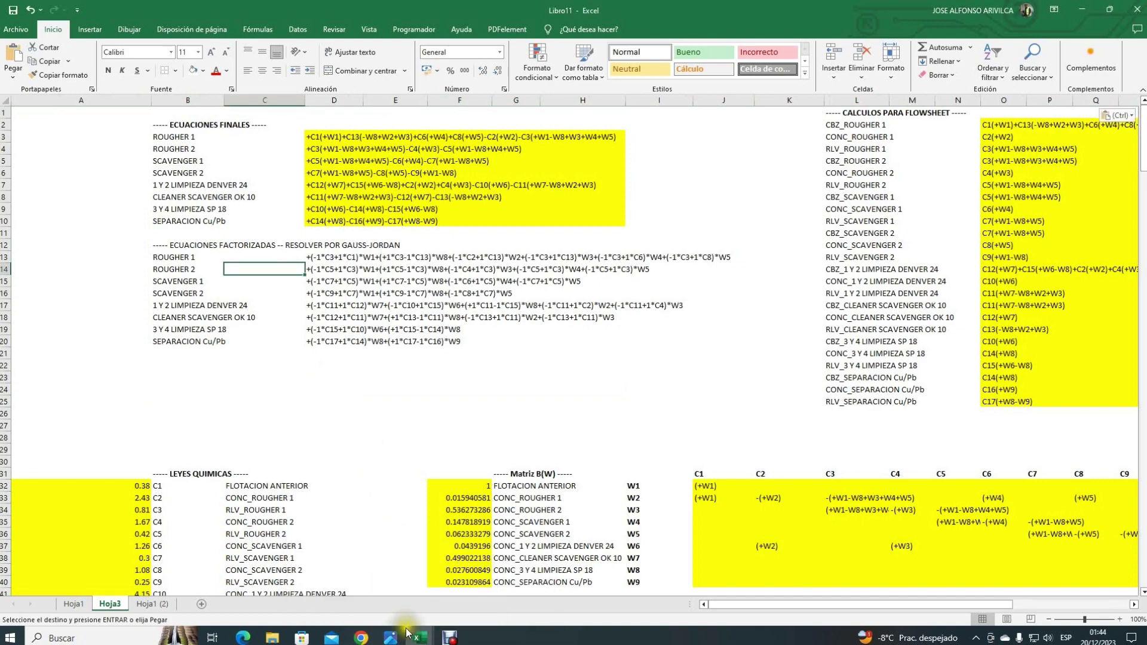
# Step: Close the SMITH_ICHIYEN 3.0 workbook, answering its save-changes prompt
pyautogui.moveTo(418, 637)
pyautogui.click(394, 606)
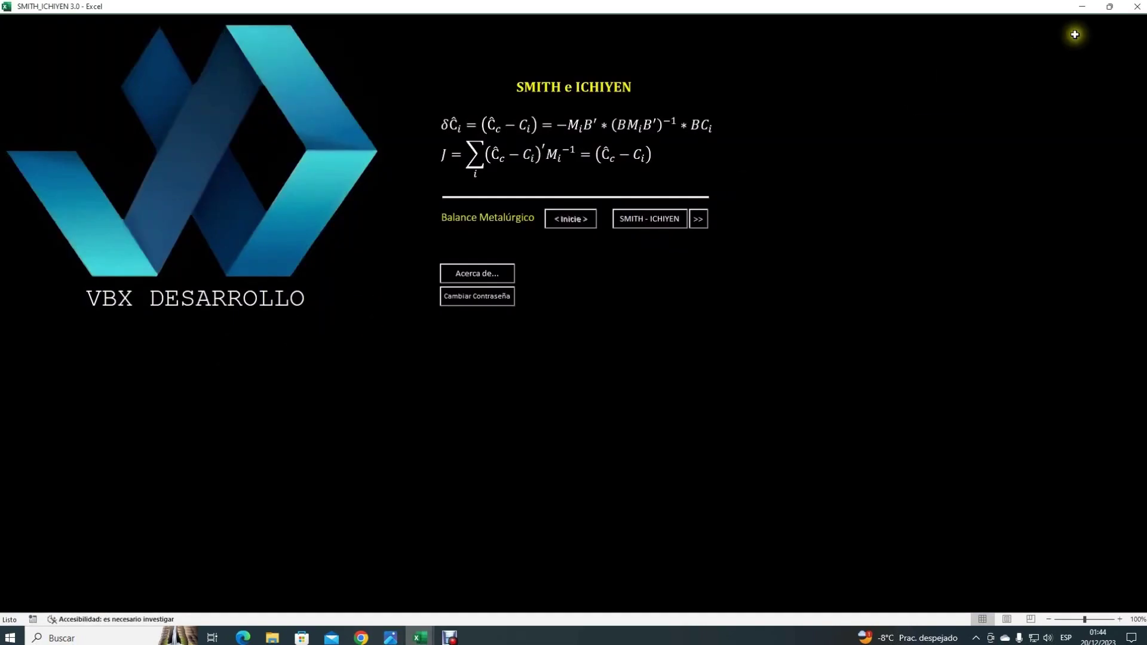
pyautogui.click(1137, 6)
pyautogui.click(558, 402)
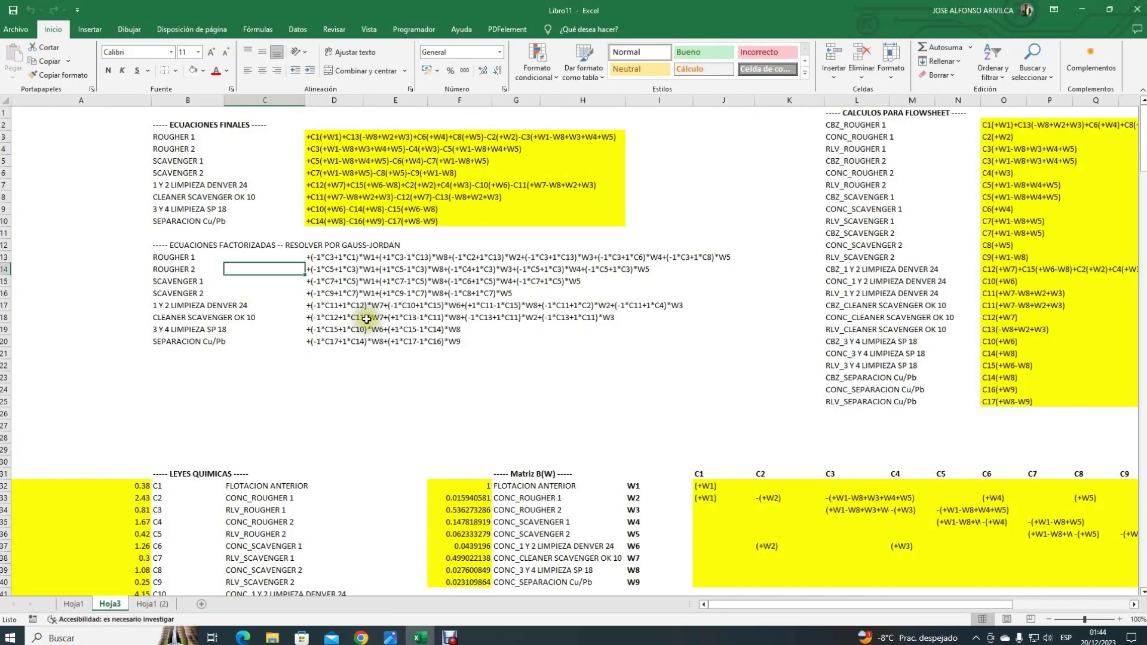
pyautogui.click(317, 258)
# Step: Rename Hoja3 to Cu and move it to the end of the tabs
pyautogui.scroll(-3, 317, 258)
pyautogui.scroll(-1, 317, 258)
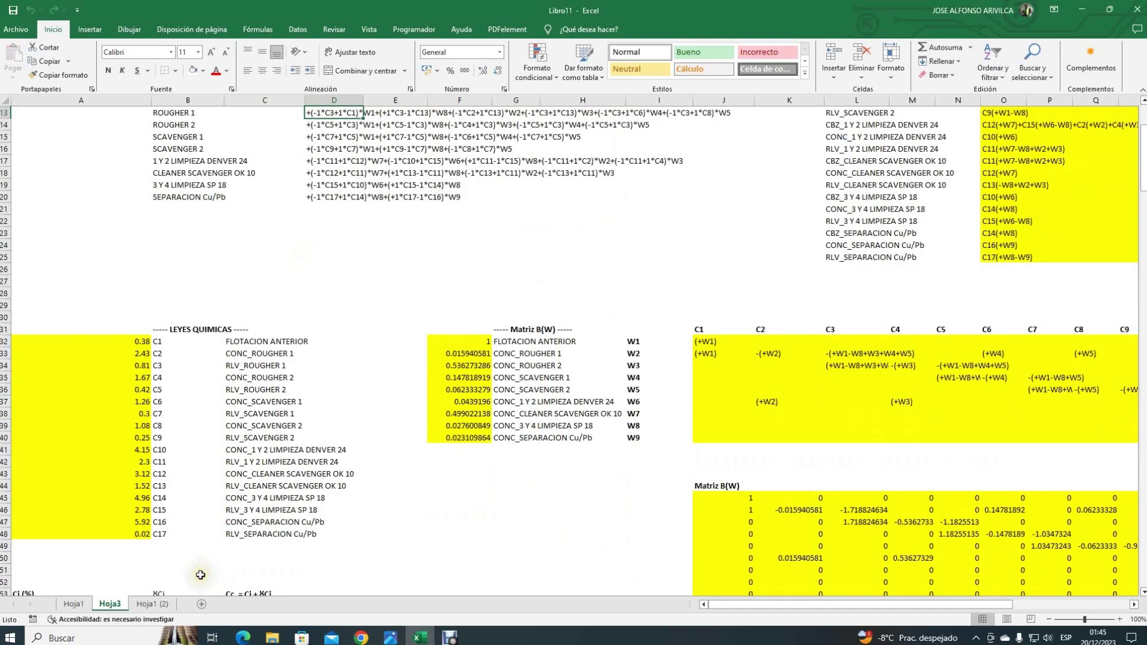
pyautogui.rightClick(110, 606)
pyautogui.click(160, 498)
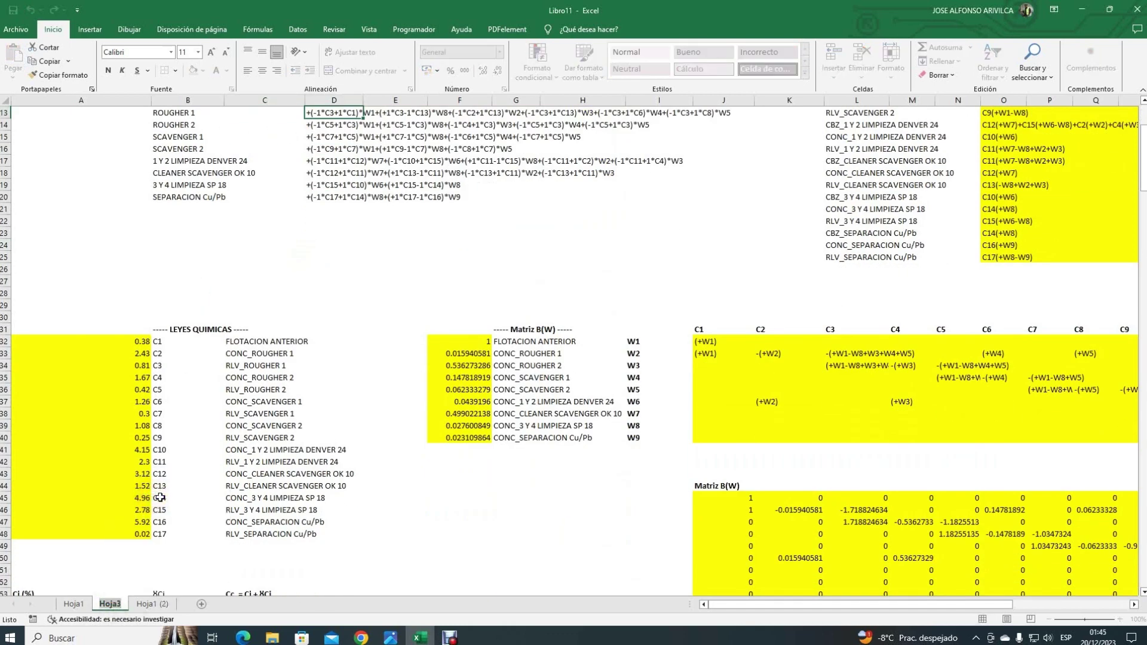
pyautogui.write('Cu')
pyautogui.press('Return')
pyautogui.moveTo(104, 604); pyautogui.dragTo(151, 600)
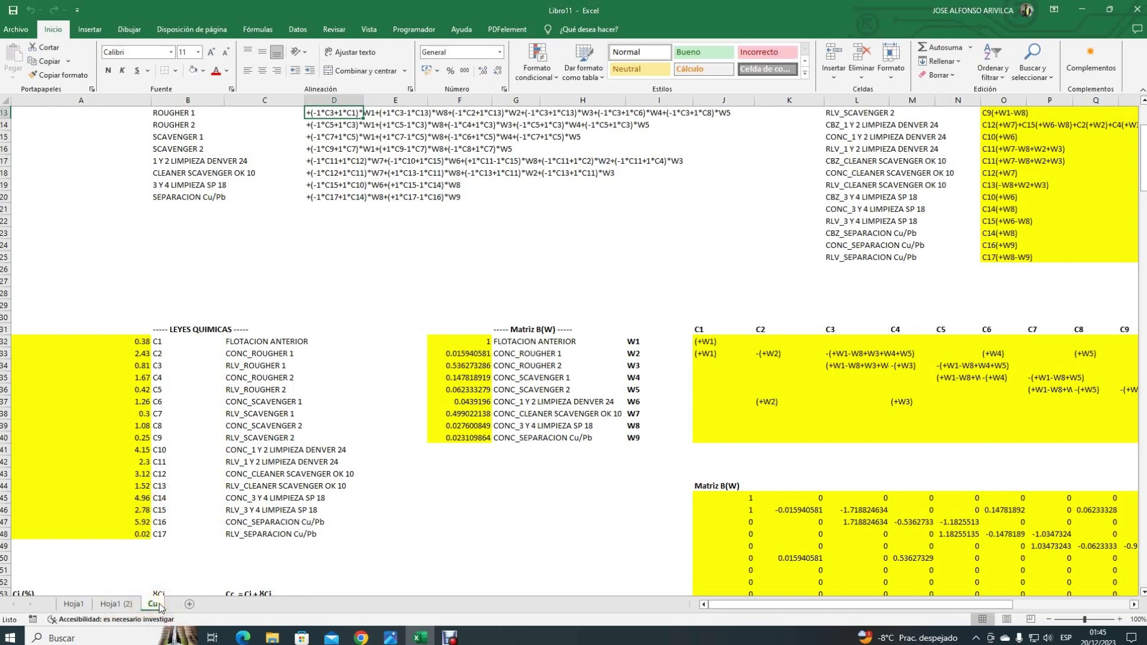
# Step: Copy the Cu sheet to the end, name the copy Pb, and return to Hoja1
pyautogui.rightClick(159, 607)
pyautogui.click(191, 508)
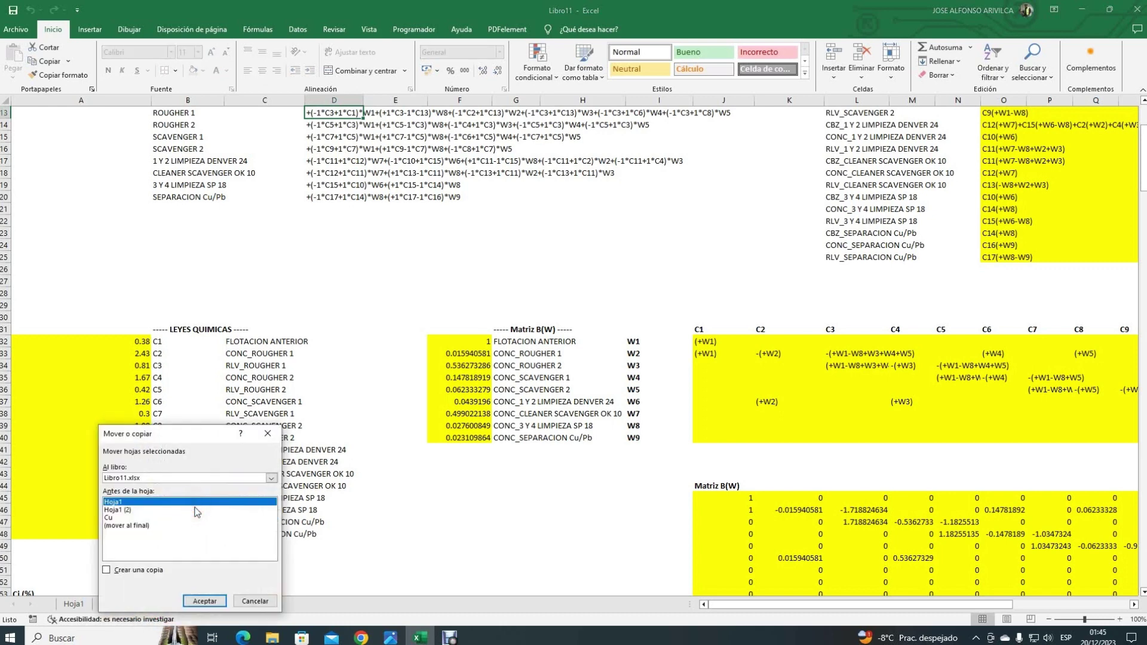
pyautogui.click(126, 526)
pyautogui.click(107, 570)
pyautogui.click(204, 601)
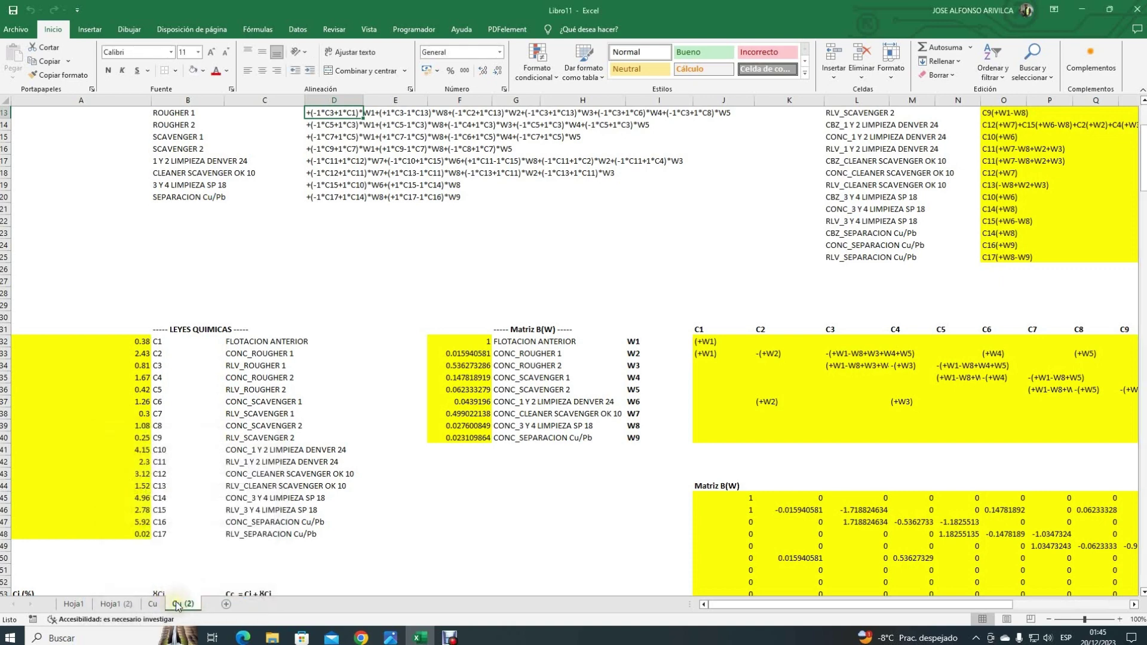
pyautogui.rightClick(178, 604)
pyautogui.click(219, 496)
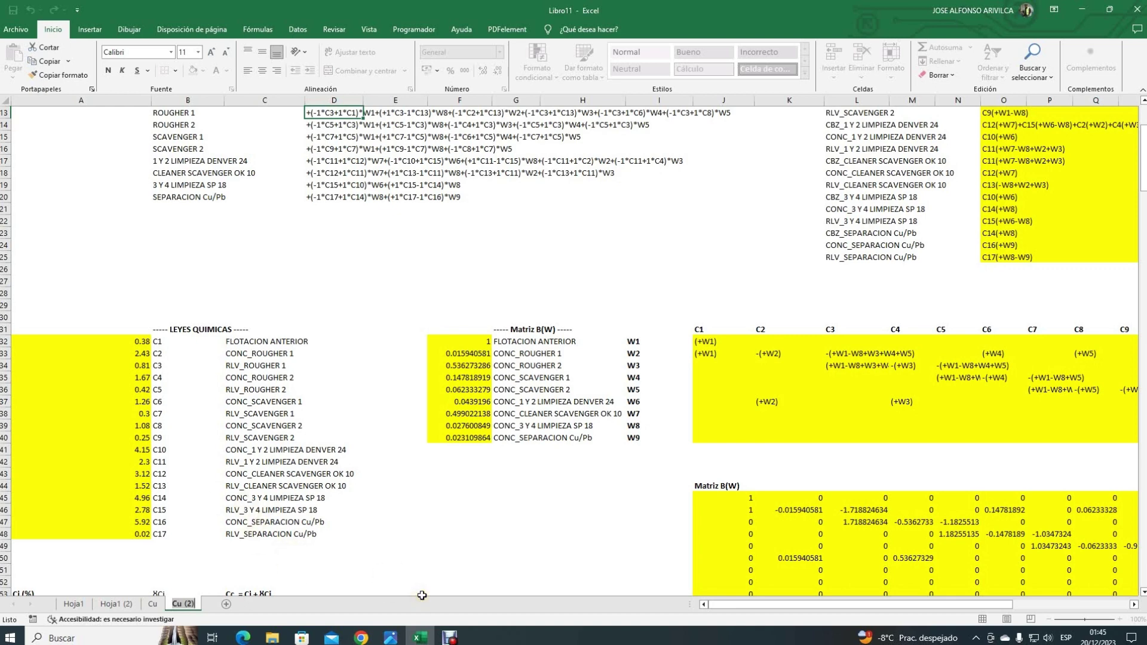
pyautogui.write('Pb')
pyautogui.press('Return')
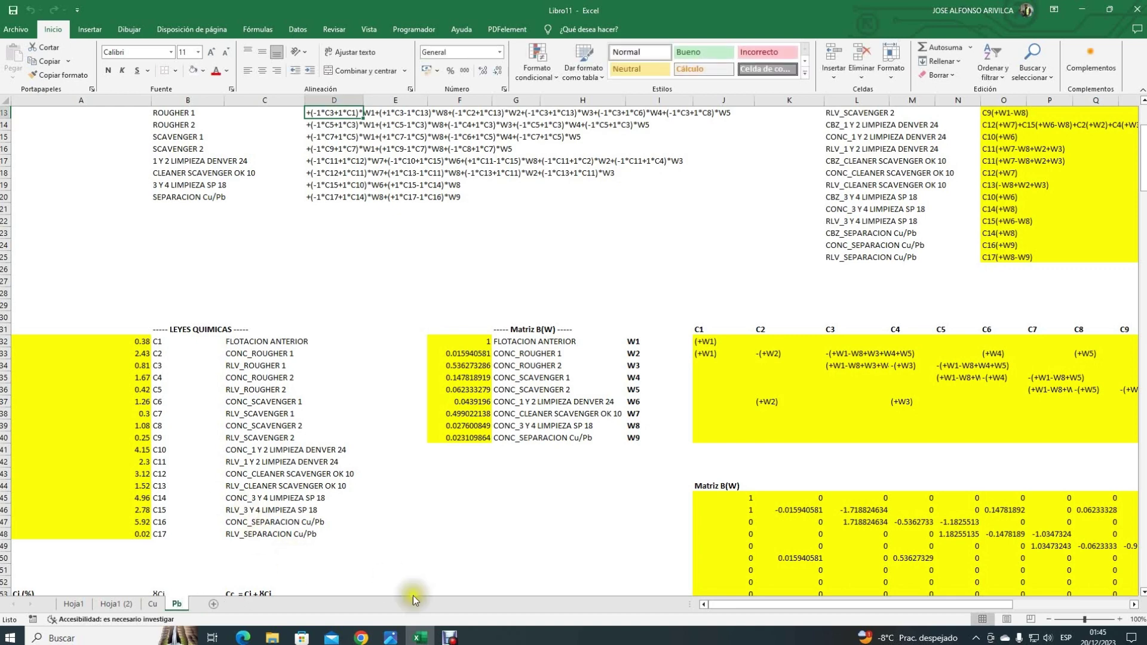
pyautogui.click(74, 604)
# Step: Move the red rectangle so it frames the %Cu column
pyautogui.click(377, 142)
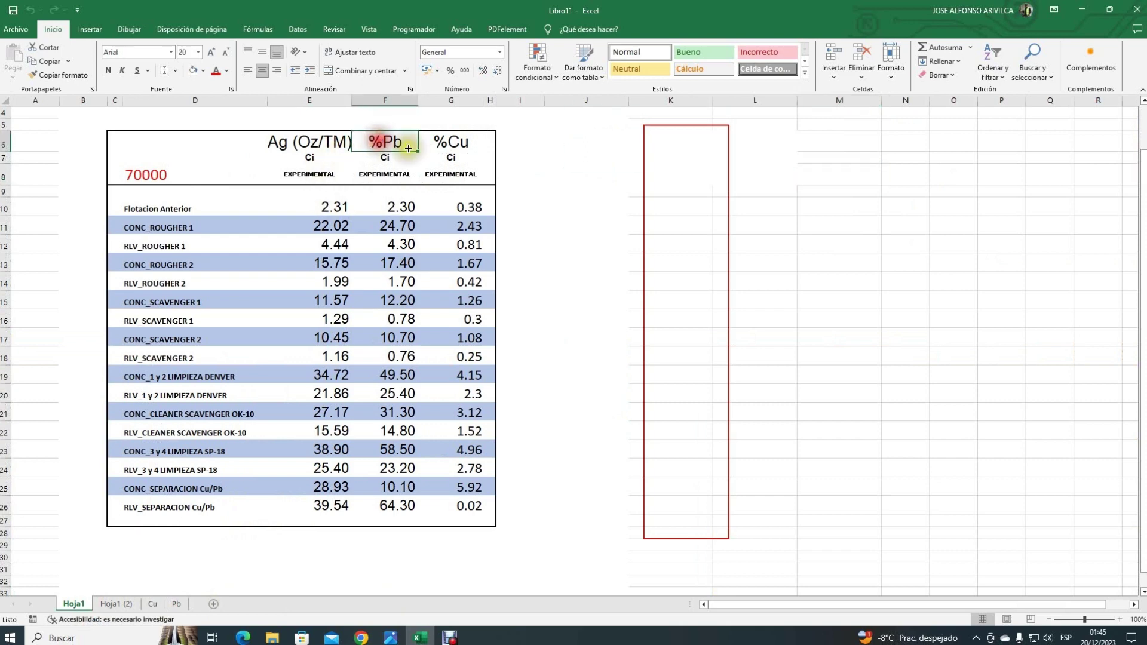
pyautogui.moveTo(715, 128); pyautogui.dragTo(496, 122)
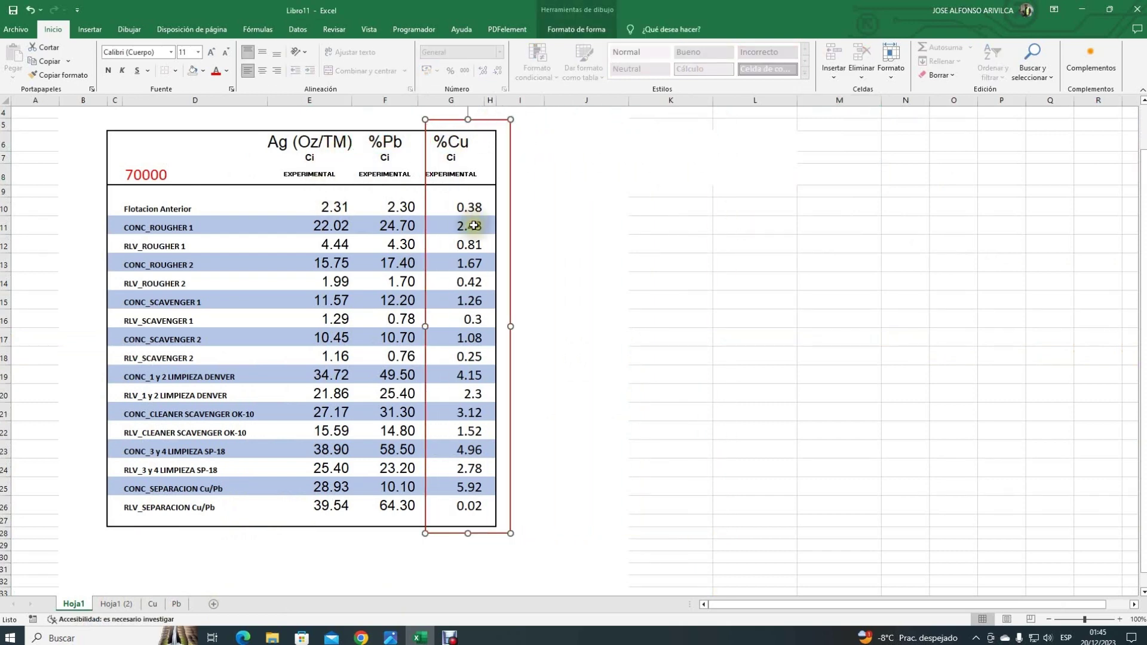
pyautogui.click(555, 230)
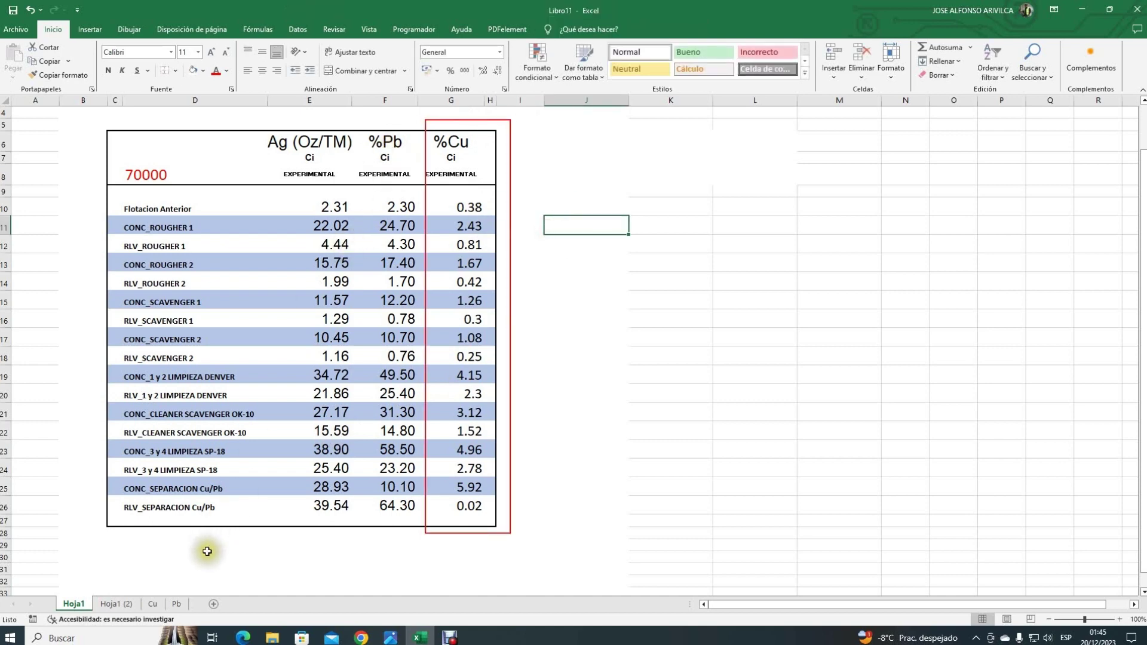
# Step: Copy the %Pb grades F10:F26 and paste them as values into A32:A48 of the Pb sheet
pyautogui.moveTo(392, 212); pyautogui.dragTo(395, 502)
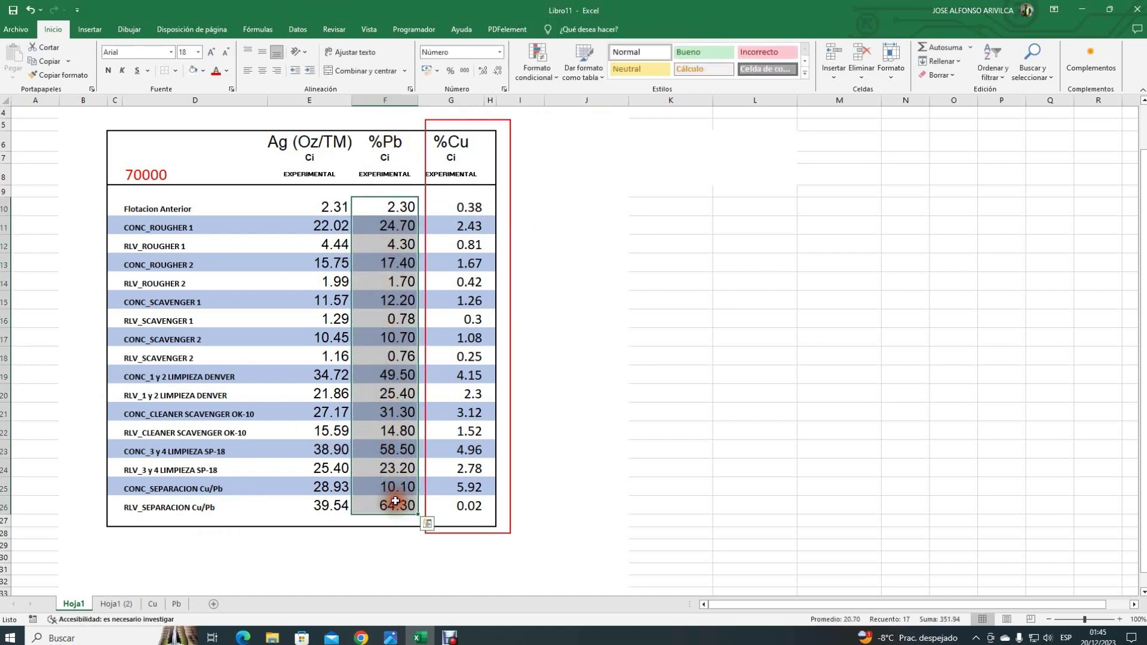
pyautogui.hotkey('ctrl', 'c')
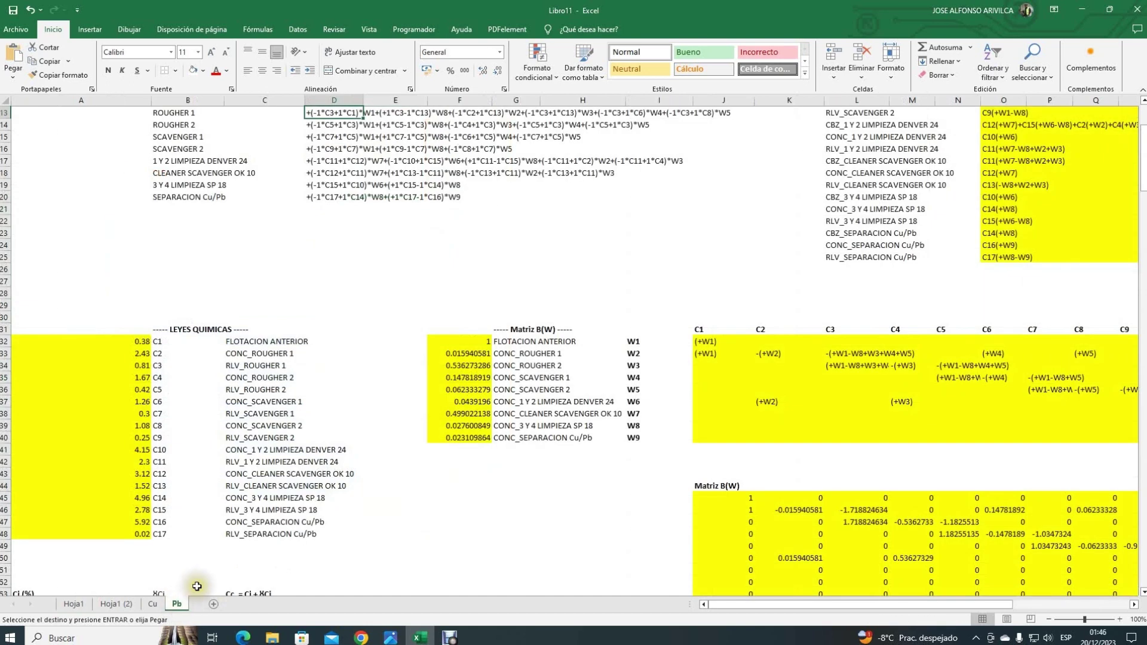
pyautogui.click(176, 604)
pyautogui.click(113, 341)
pyautogui.scroll(-2, 115, 335)
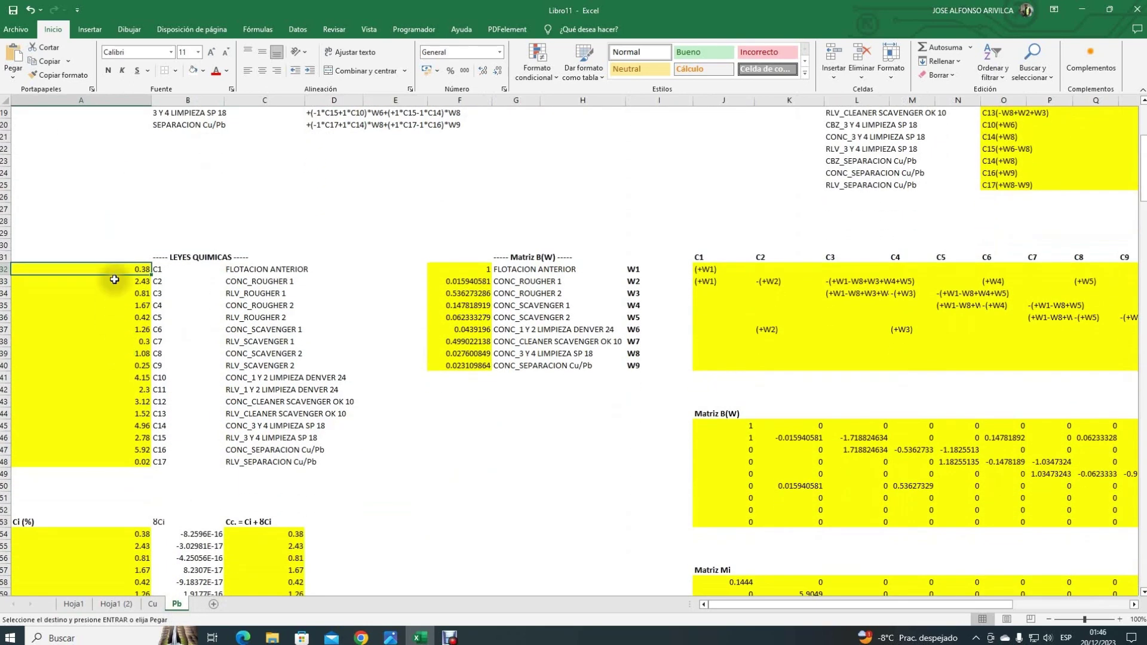
pyautogui.rightClick(113, 268)
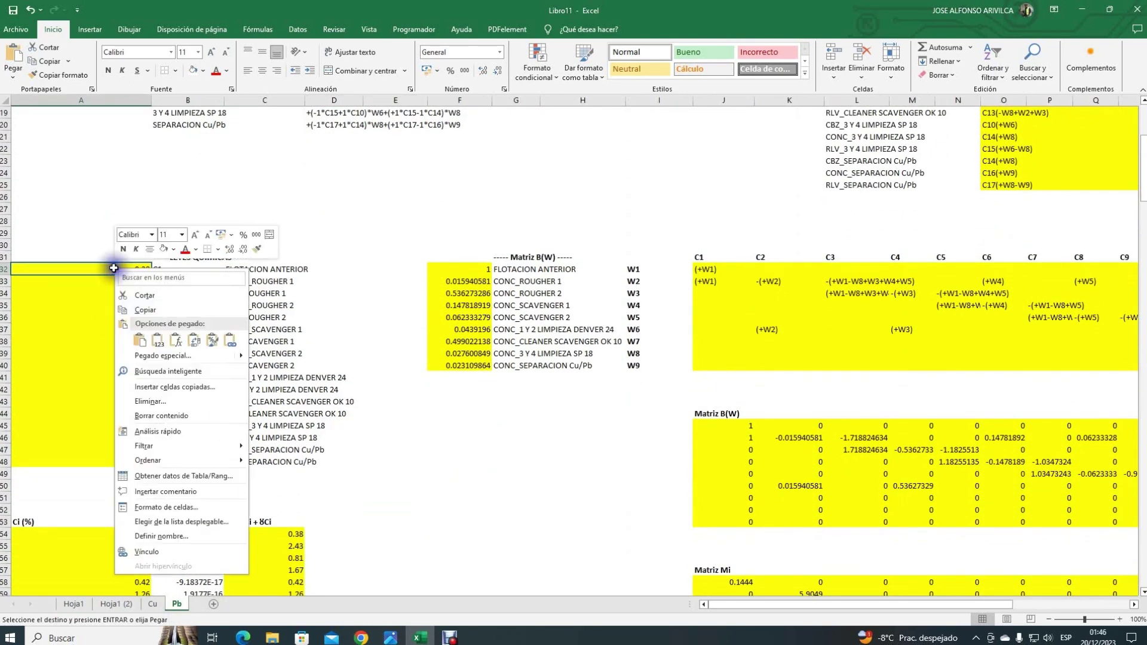
pyautogui.click(158, 340)
pyautogui.click(395, 449)
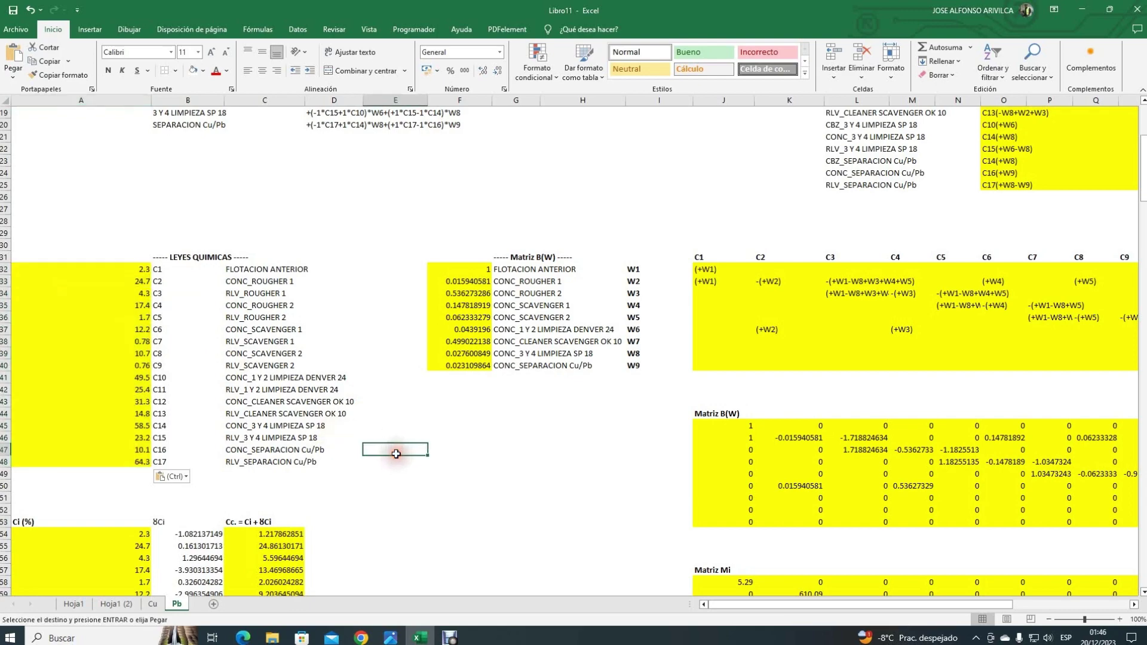
# Step: Review the recalculated Cc values further down, then select the 'TM de Mineral de Cu' heading in E79
pyautogui.scroll(-7, 397, 454)
pyautogui.scroll(-1, 397, 454)
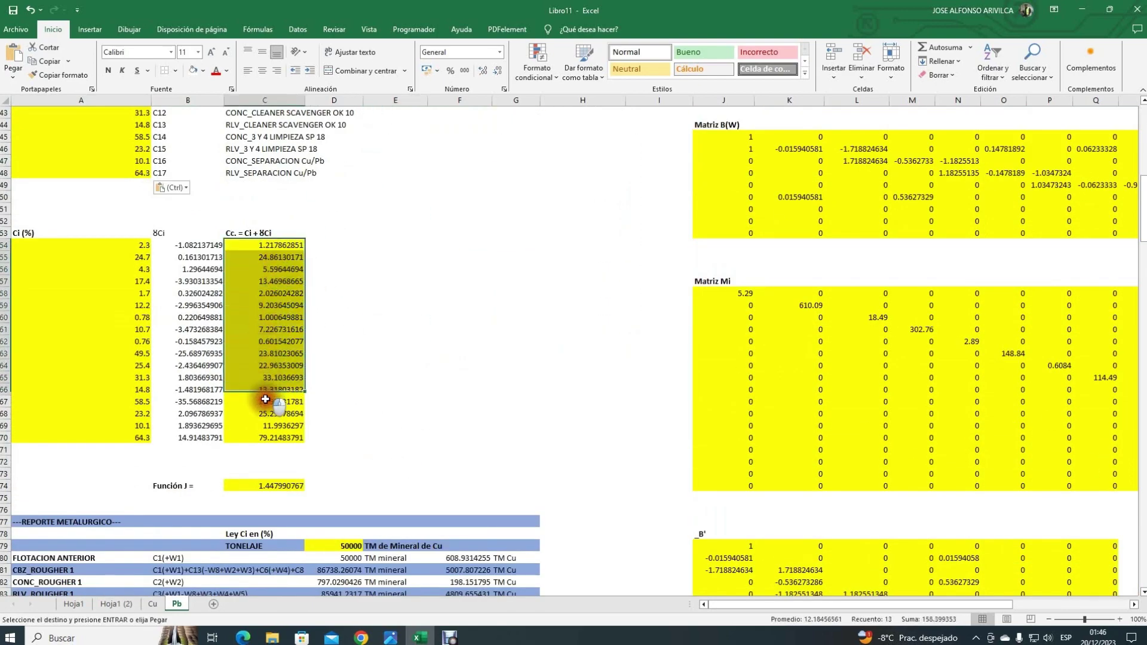
pyautogui.moveTo(273, 246); pyautogui.dragTo(310, 359)
pyautogui.click(401, 270)
pyautogui.scroll(-6, 401, 273)
pyautogui.scroll(-2, 401, 273)
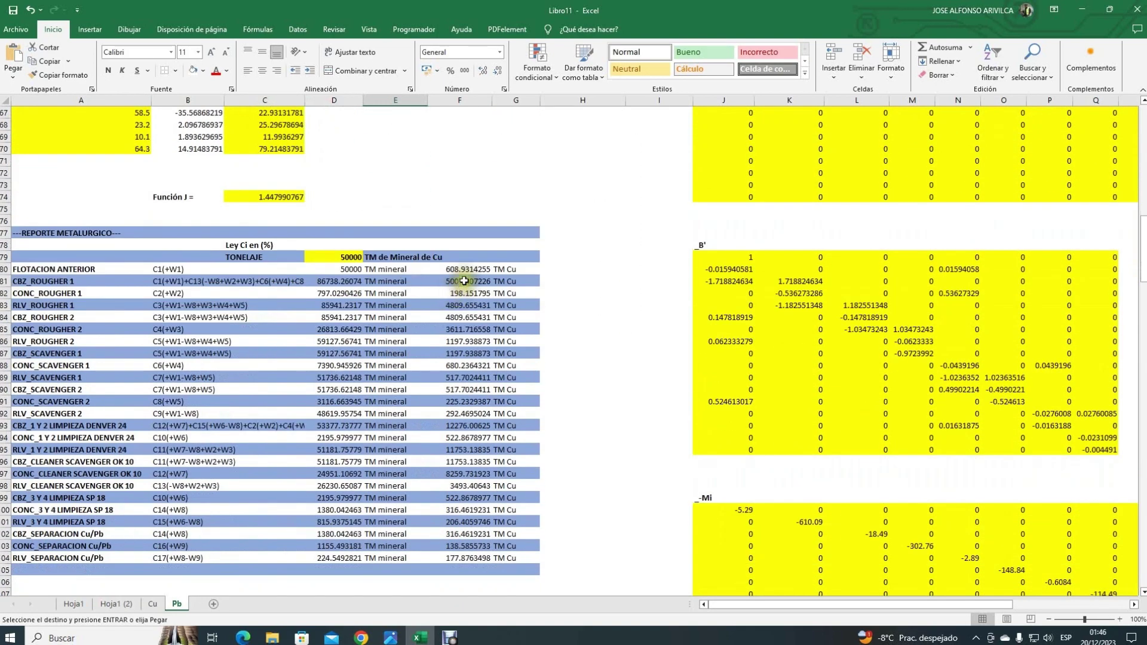
pyautogui.click(472, 270)
pyautogui.click(383, 261)
# Step: Turn on the formula bar and select the word 'Cu' in E79's 'TM de Mineral de Cu' heading
pyautogui.click(368, 30)
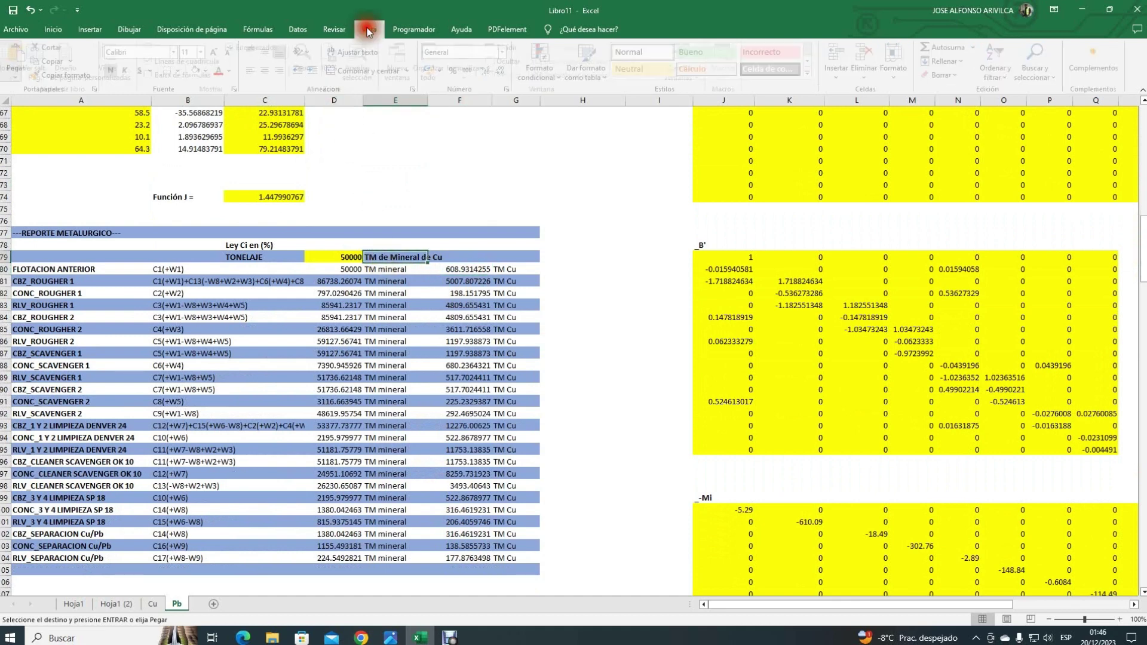
pyautogui.click(179, 74)
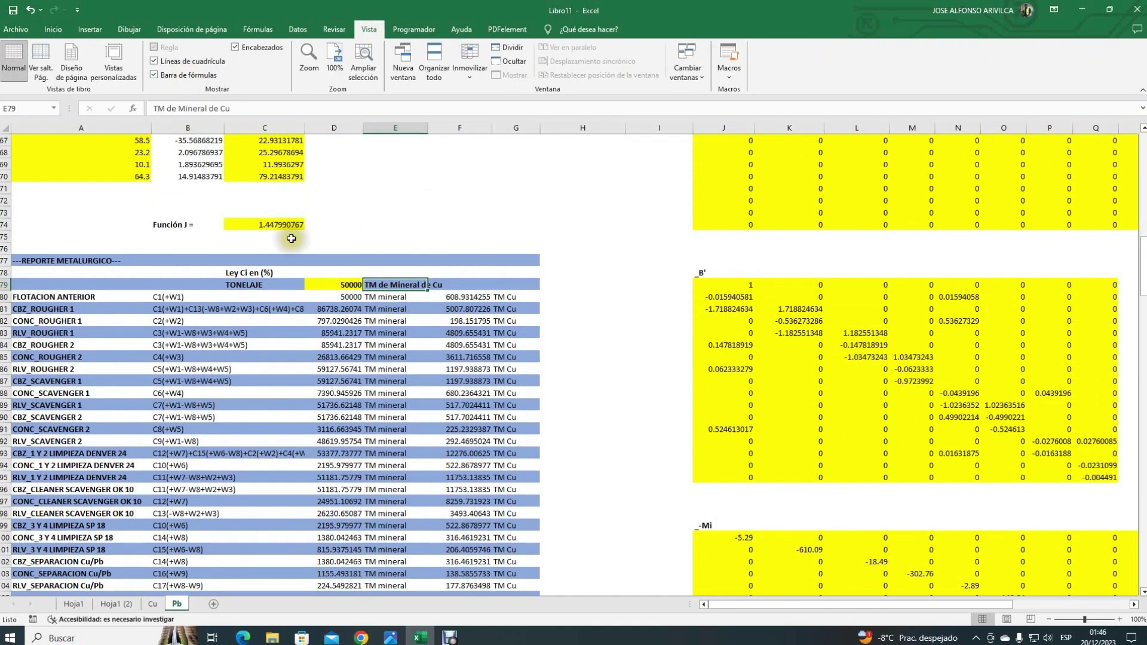
pyautogui.doubleClick(223, 108)
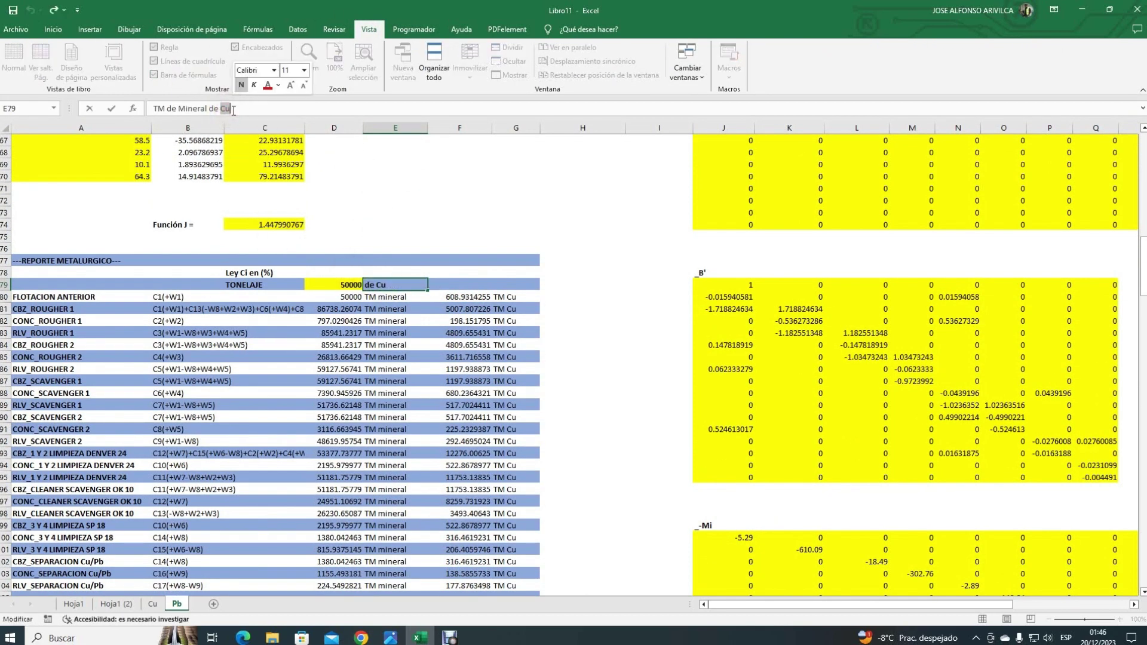